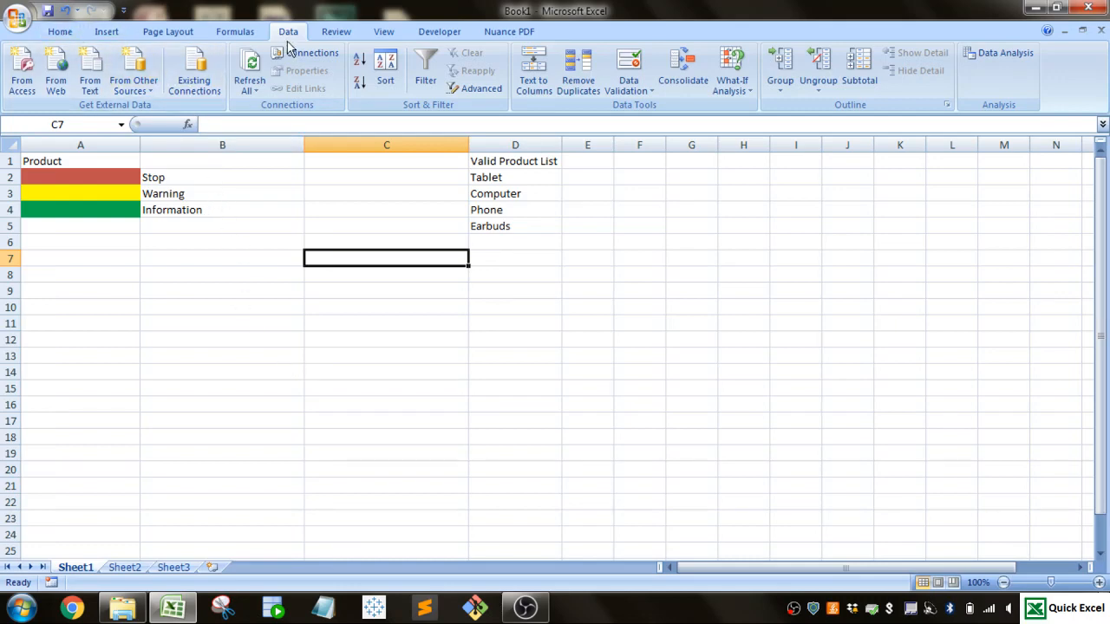
Step: Set cell C7's data validation to allow whole numbers and look through the available comparison conditions
click(637, 93)
click(641, 107)
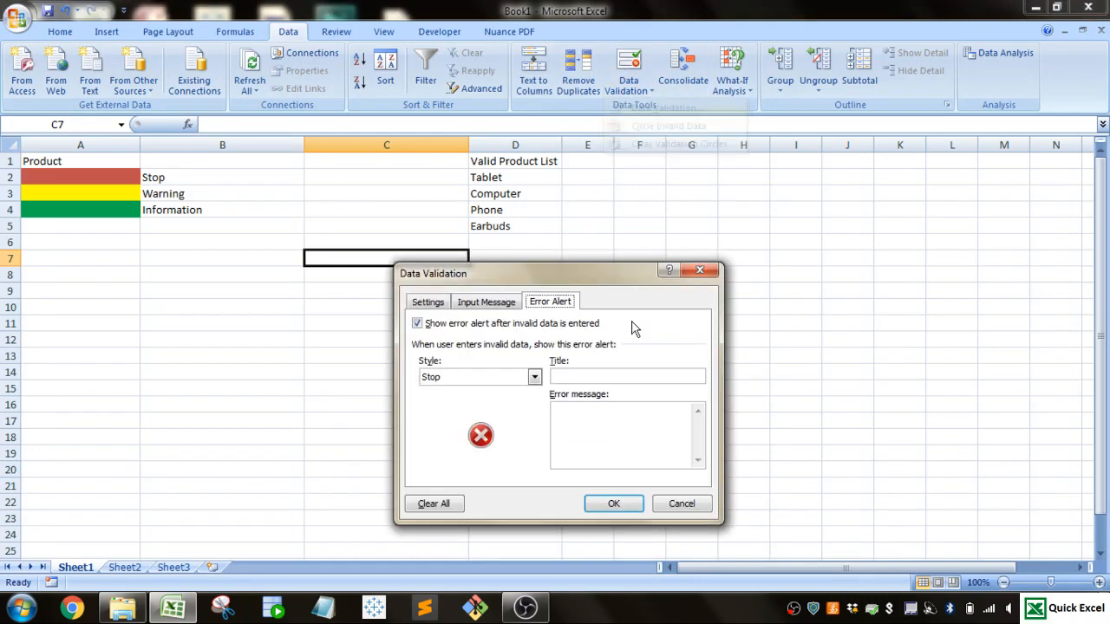
click(436, 304)
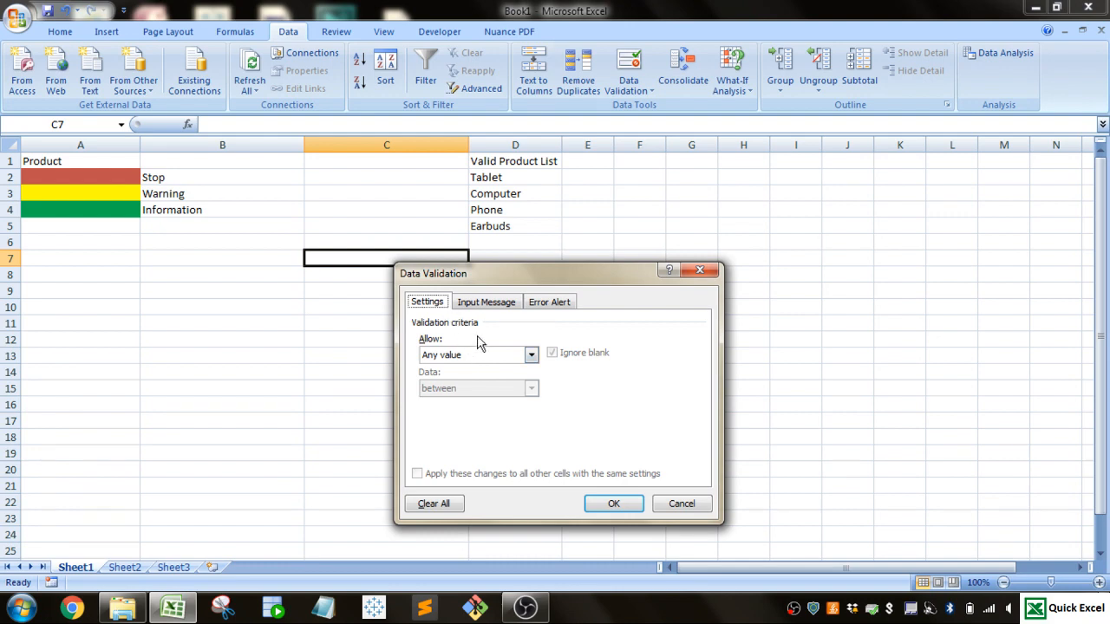
click(531, 358)
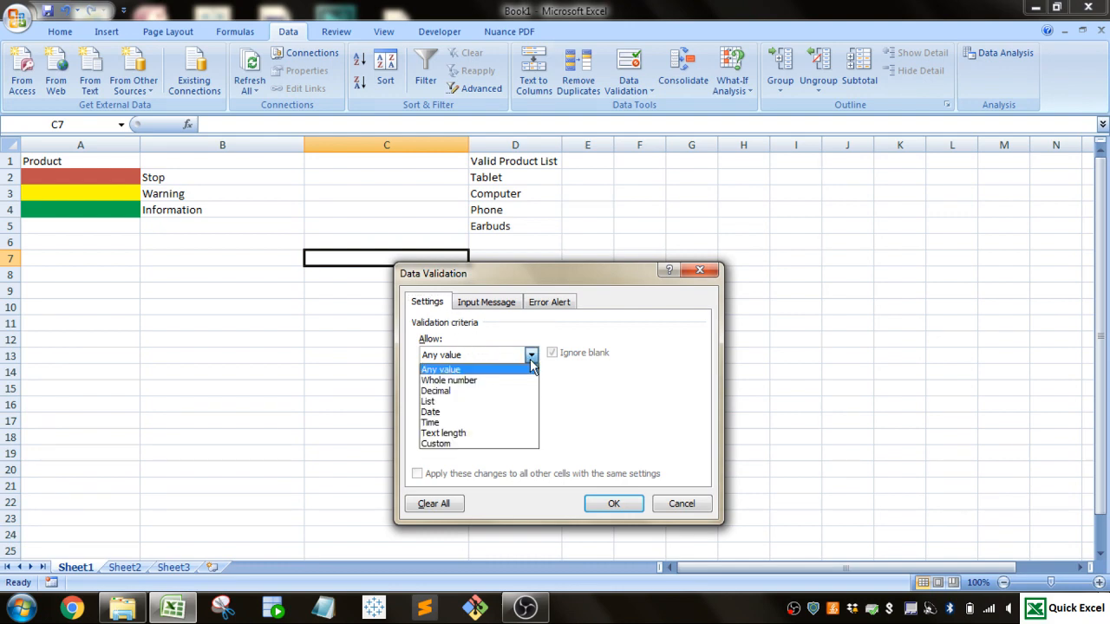
click(512, 380)
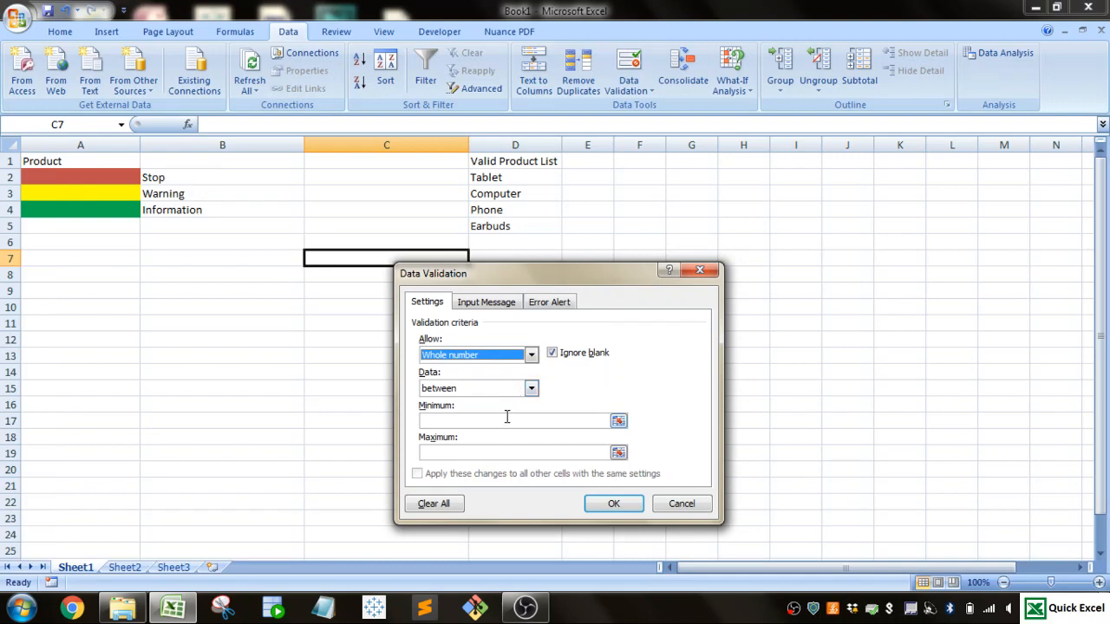
click(532, 389)
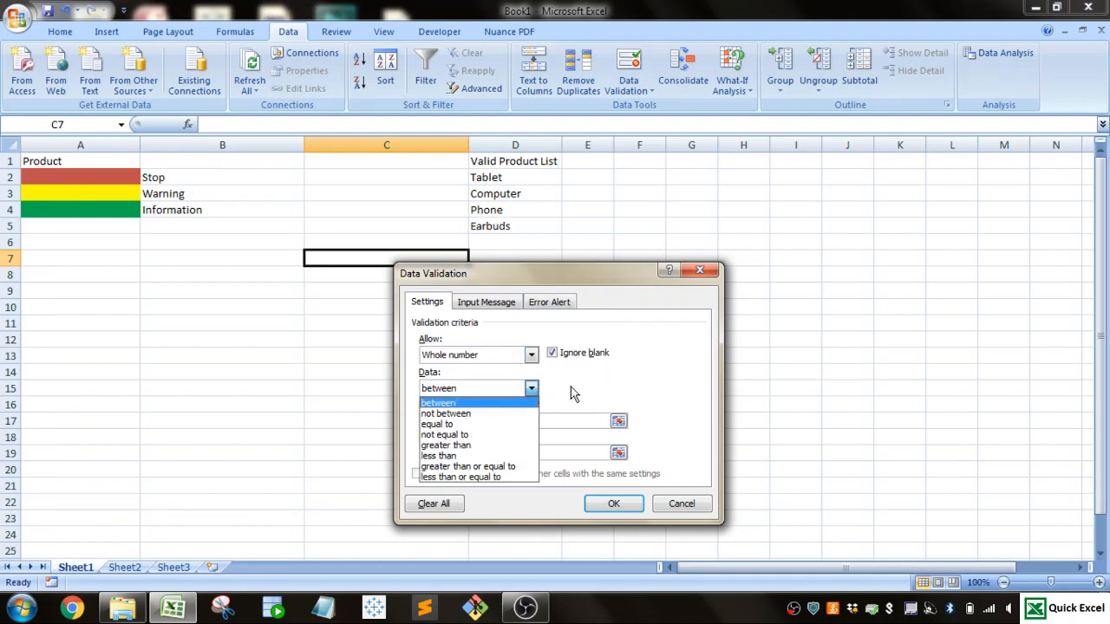
click(571, 393)
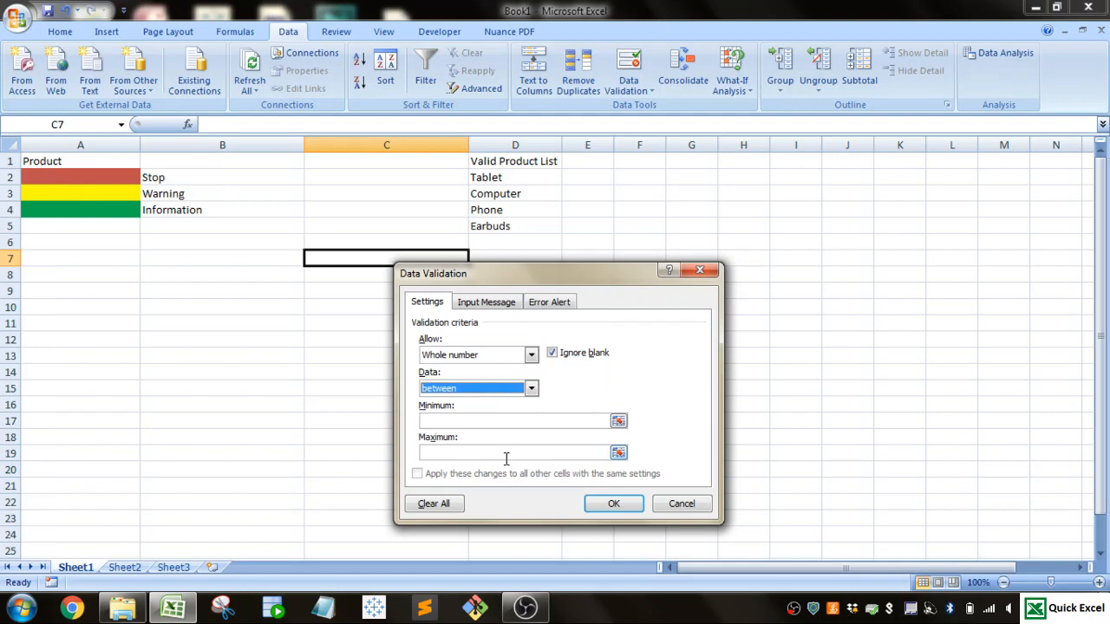
Step: Restrict cell C7 to a list with the source "Google, Amazon, Microsoft" and check the choices in its dropdown
click(529, 355)
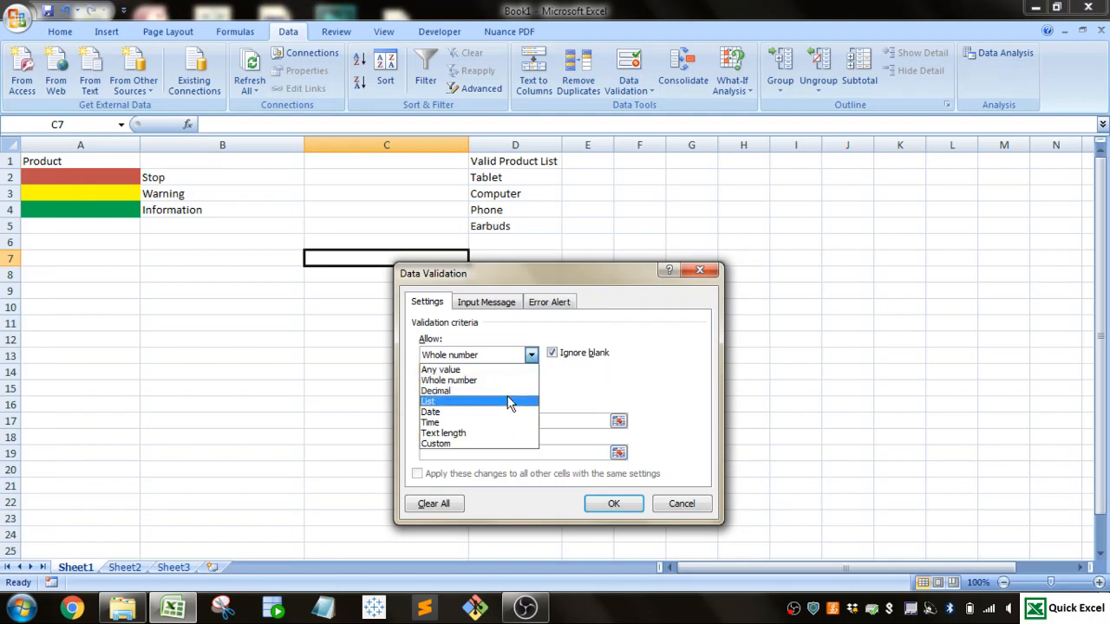
key(Up)
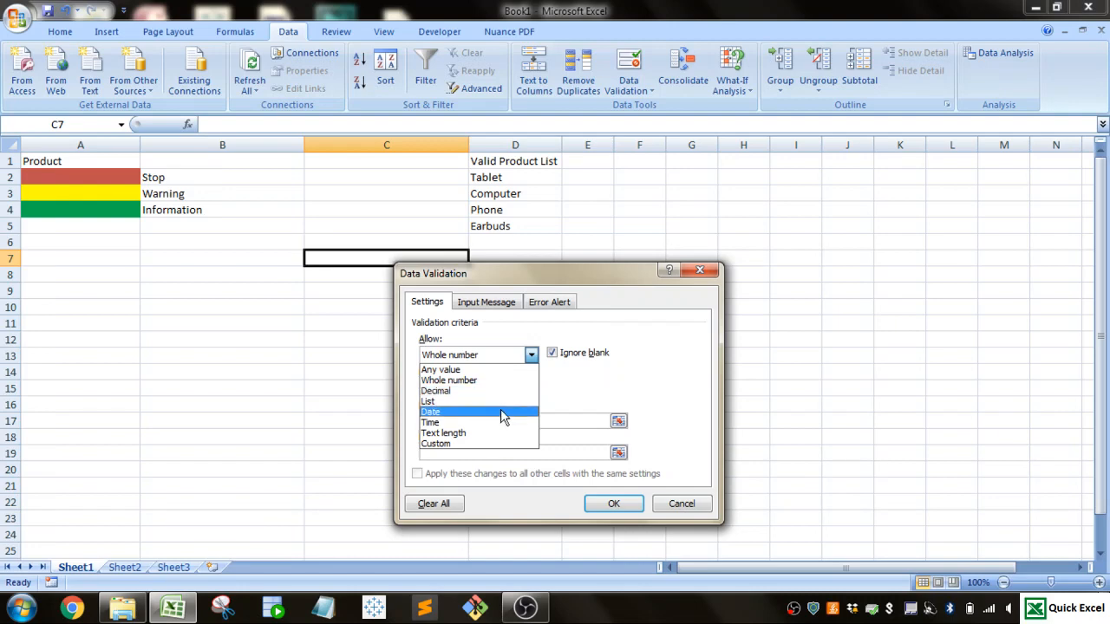
click(500, 402)
click(501, 421)
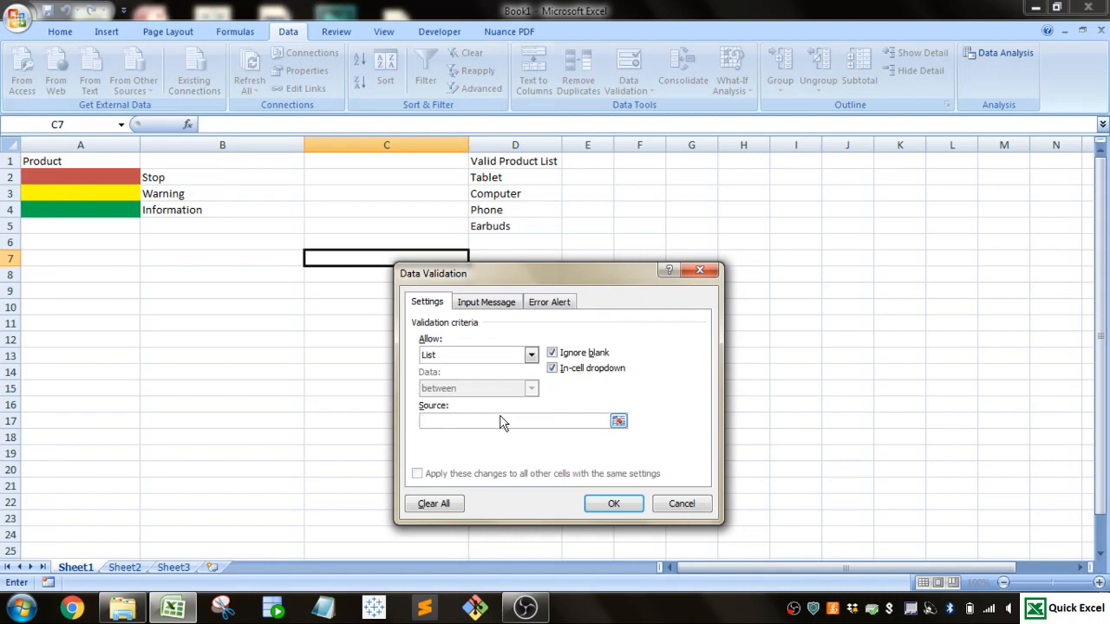
text(Google, Amazon, Microsoft)
click(613, 506)
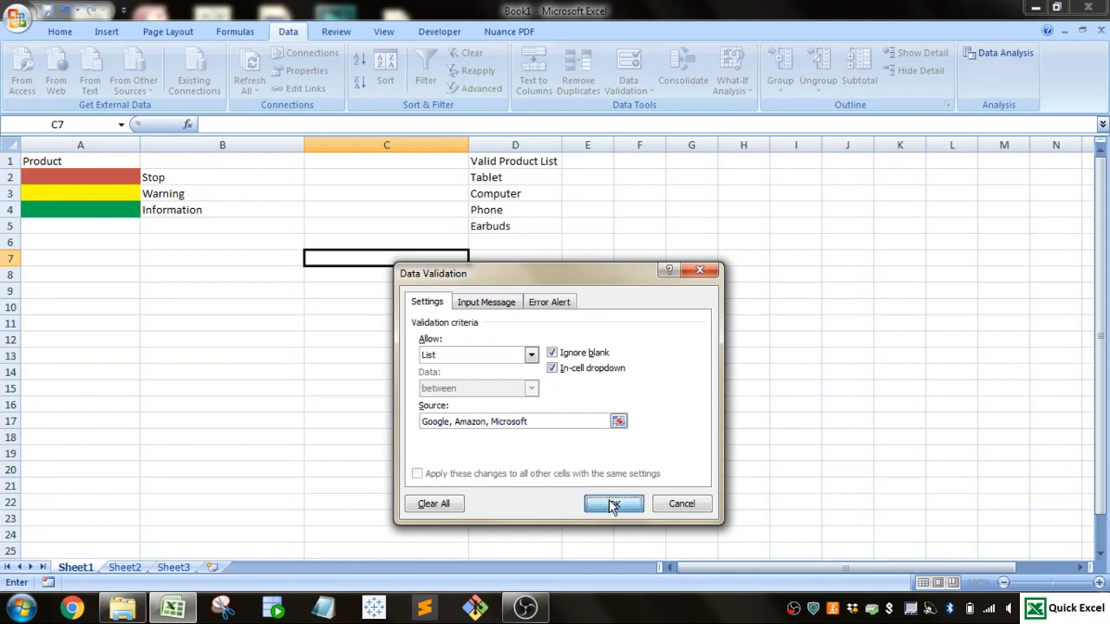
click(476, 260)
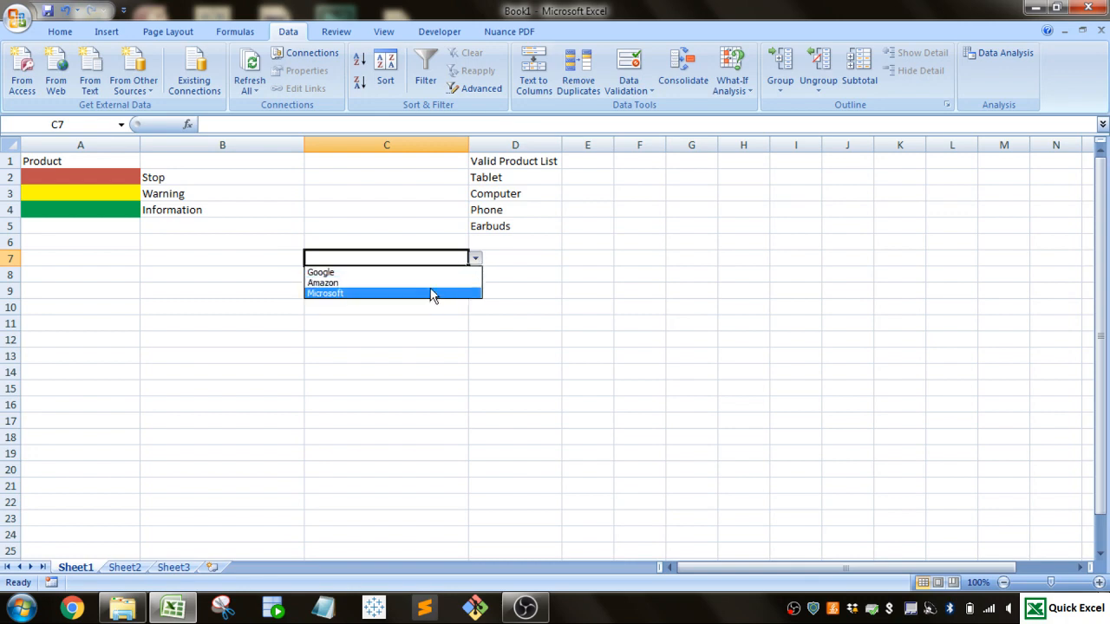
click(475, 260)
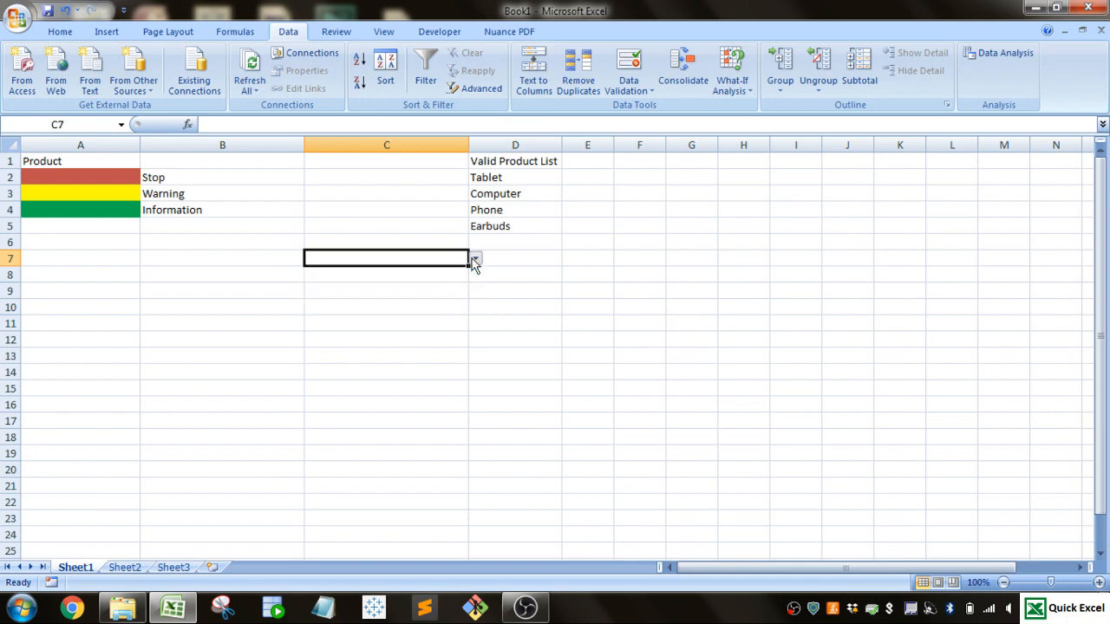
Step: Replace the source of cell C7's validation list with the range =$D$2:$D$5 and check its dropdown choices
click(640, 86)
click(652, 108)
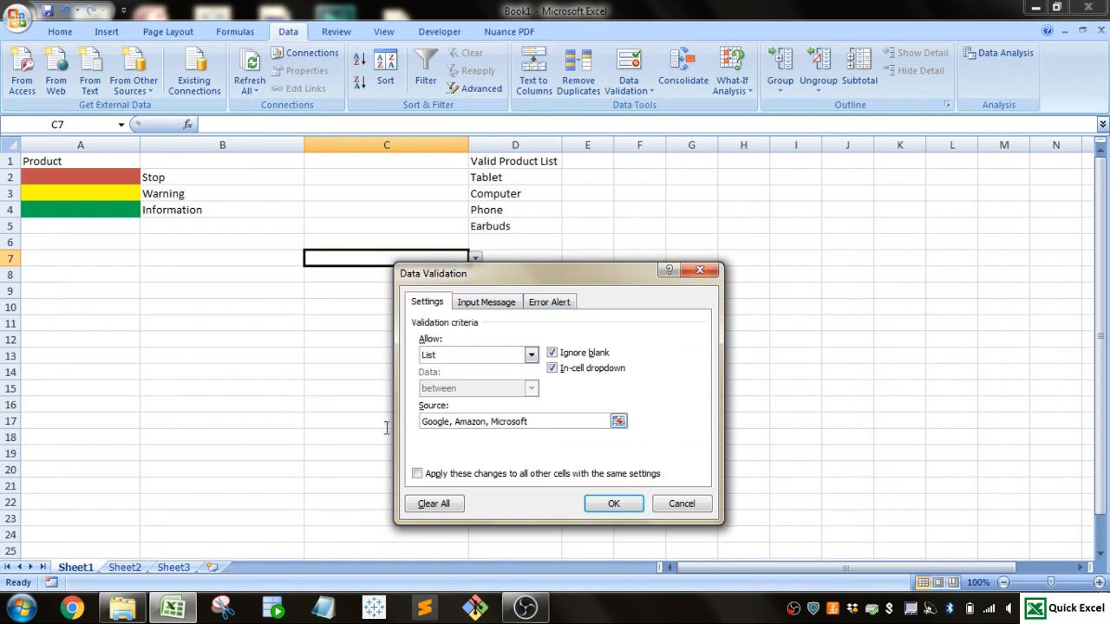
key(ctrl+a)
key(BackSpace)
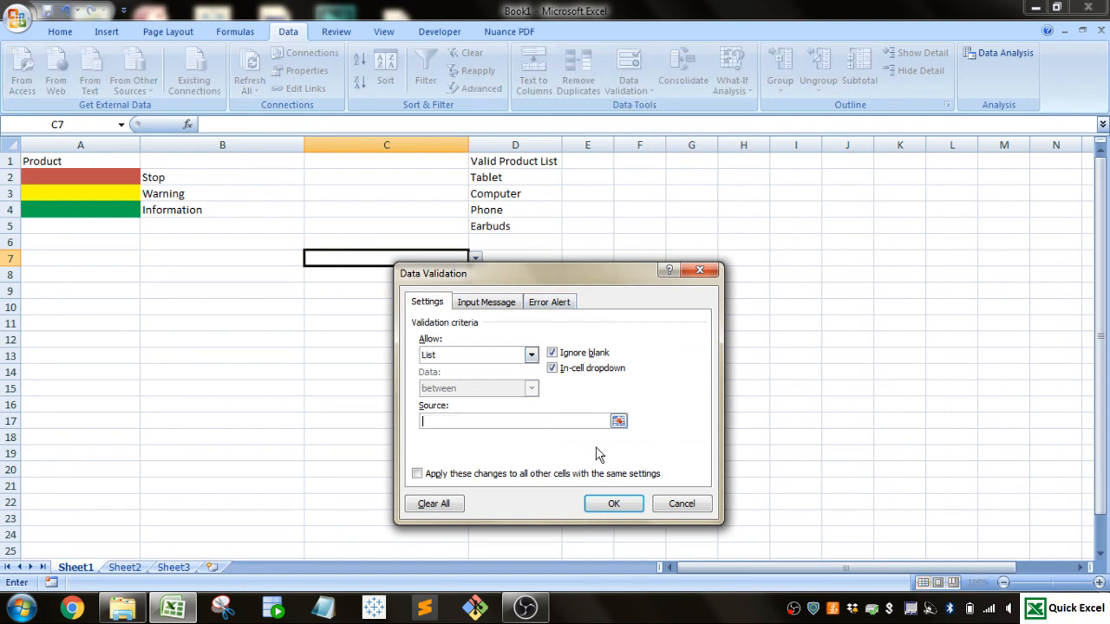
click(618, 421)
drag(508, 177, 502, 228)
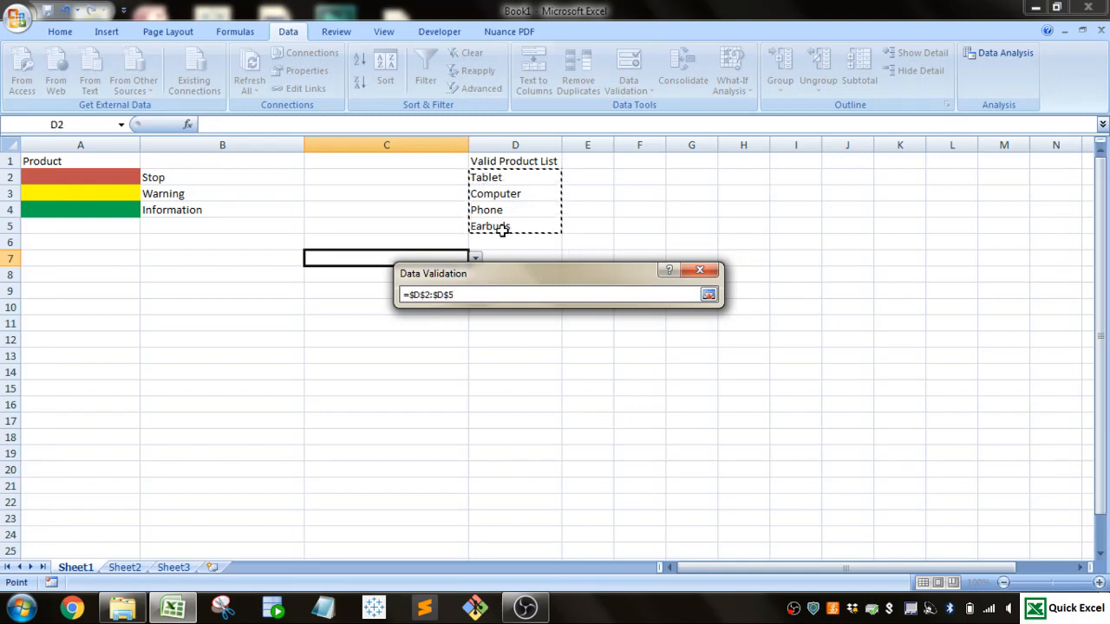
click(709, 298)
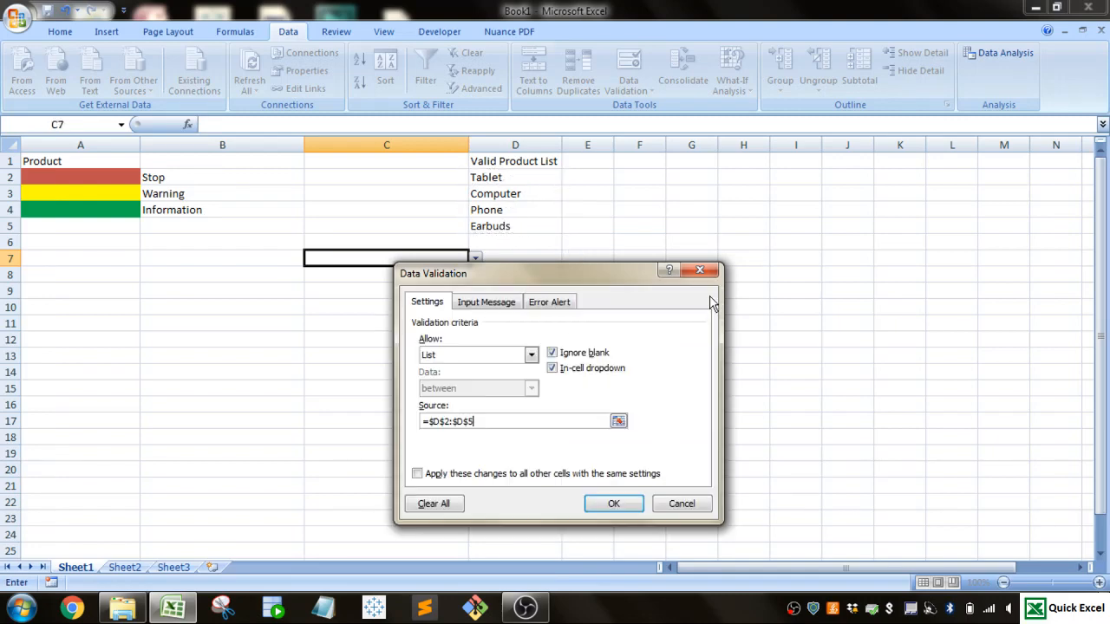
click(612, 504)
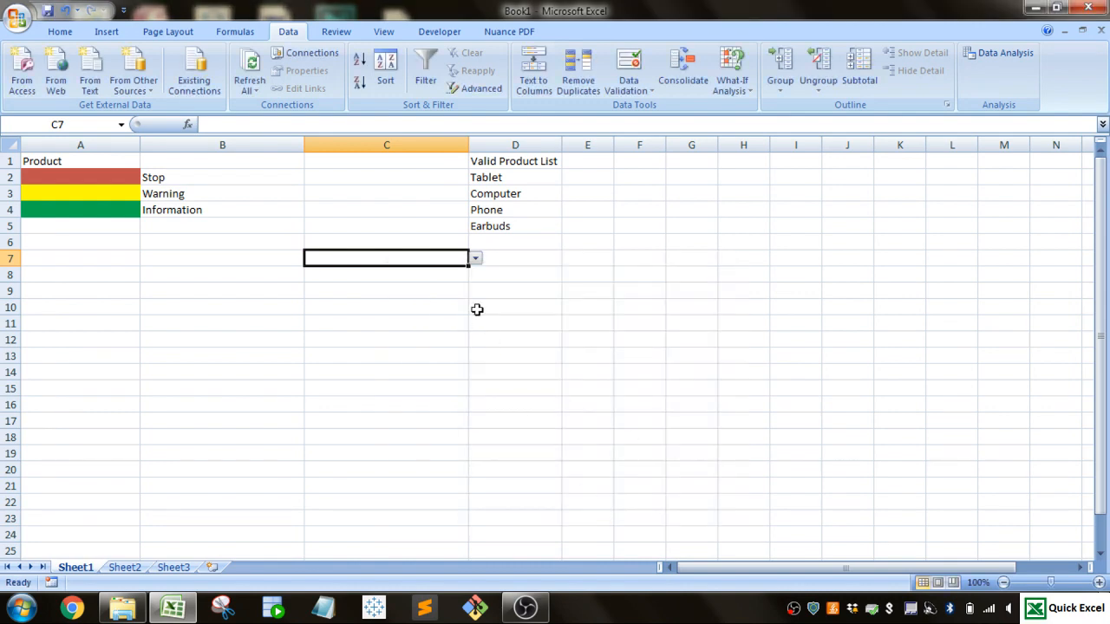
click(476, 258)
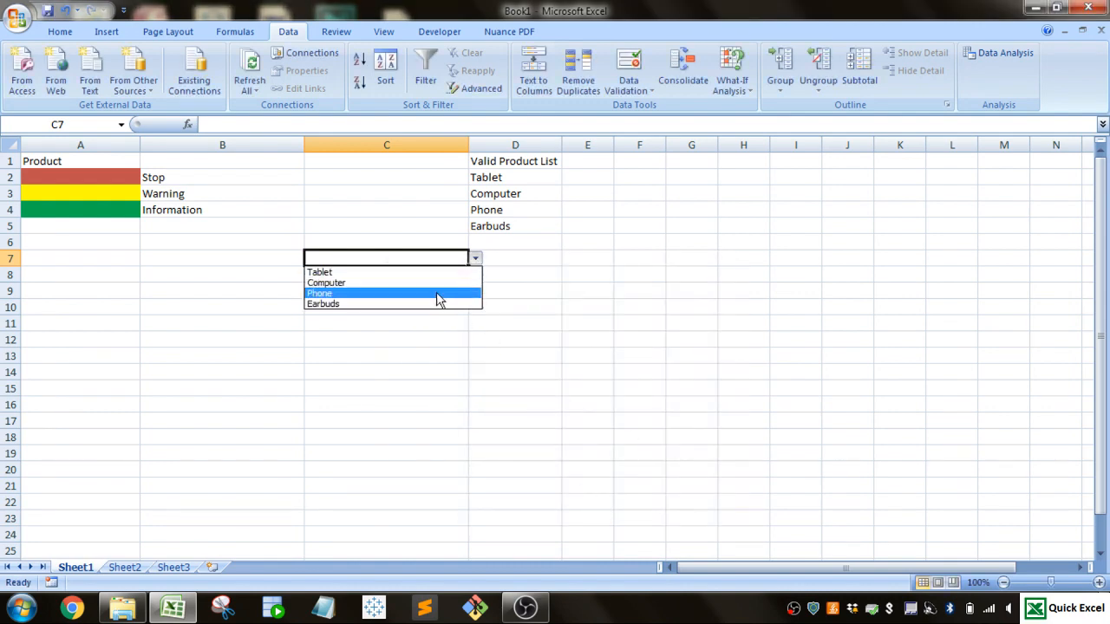
click(475, 257)
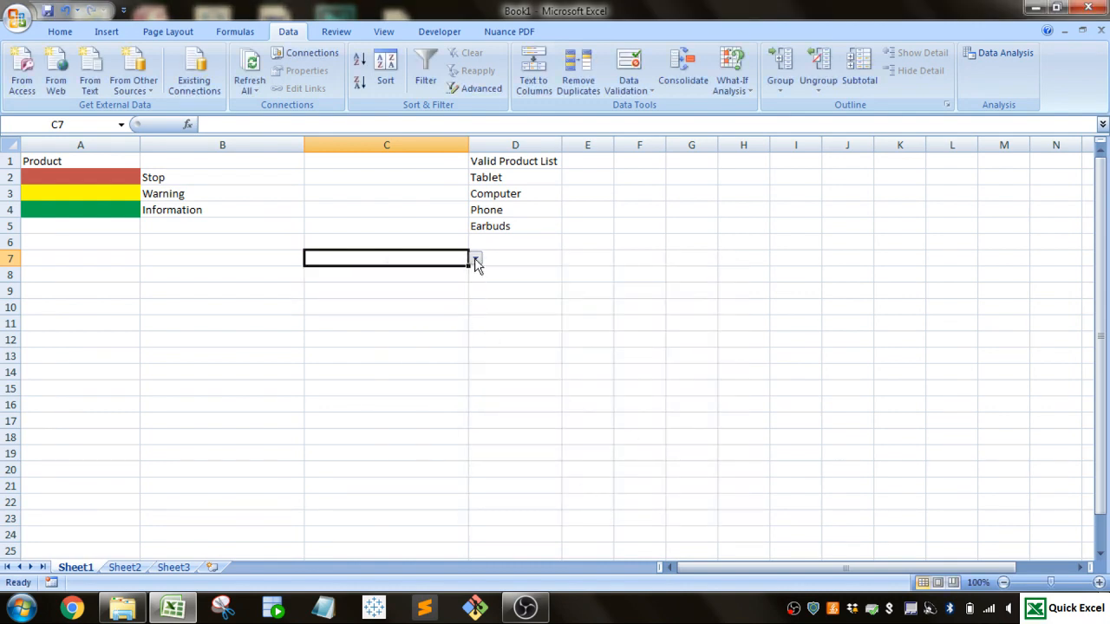
Step: Switch cell C7's validation criteria to Date and clear the start date
click(637, 93)
click(650, 106)
click(530, 355)
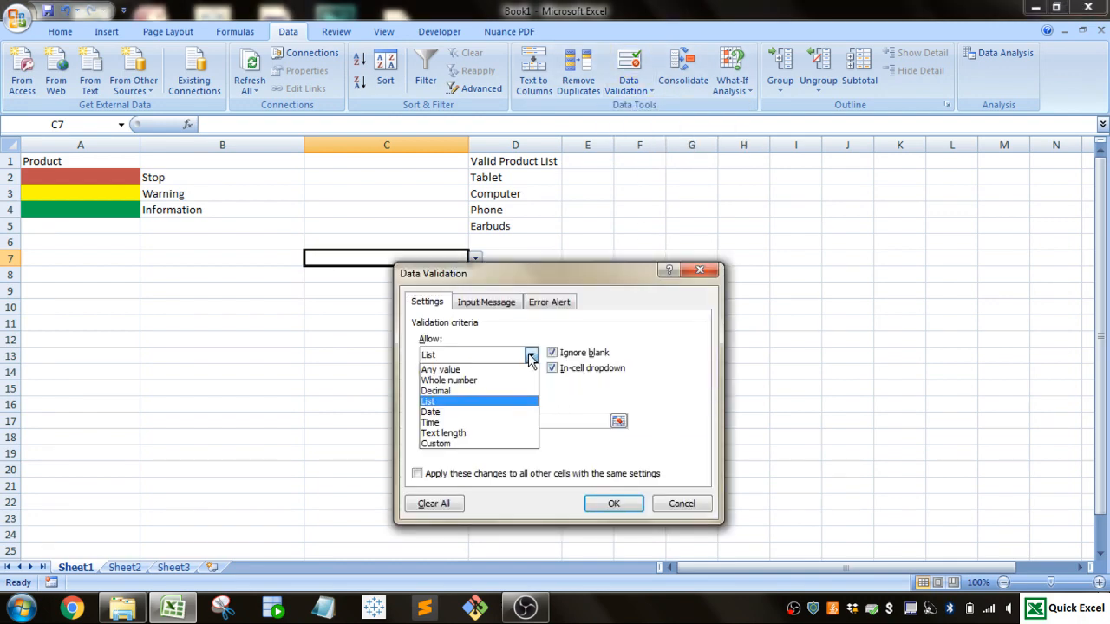
click(520, 411)
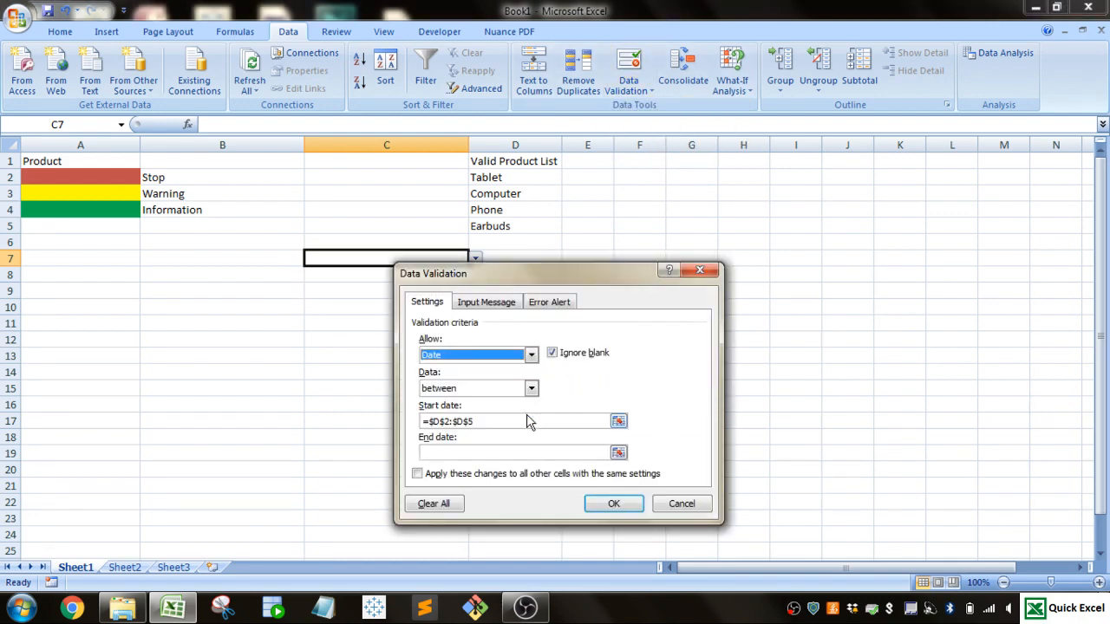
click(500, 423)
drag(498, 424, 407, 428)
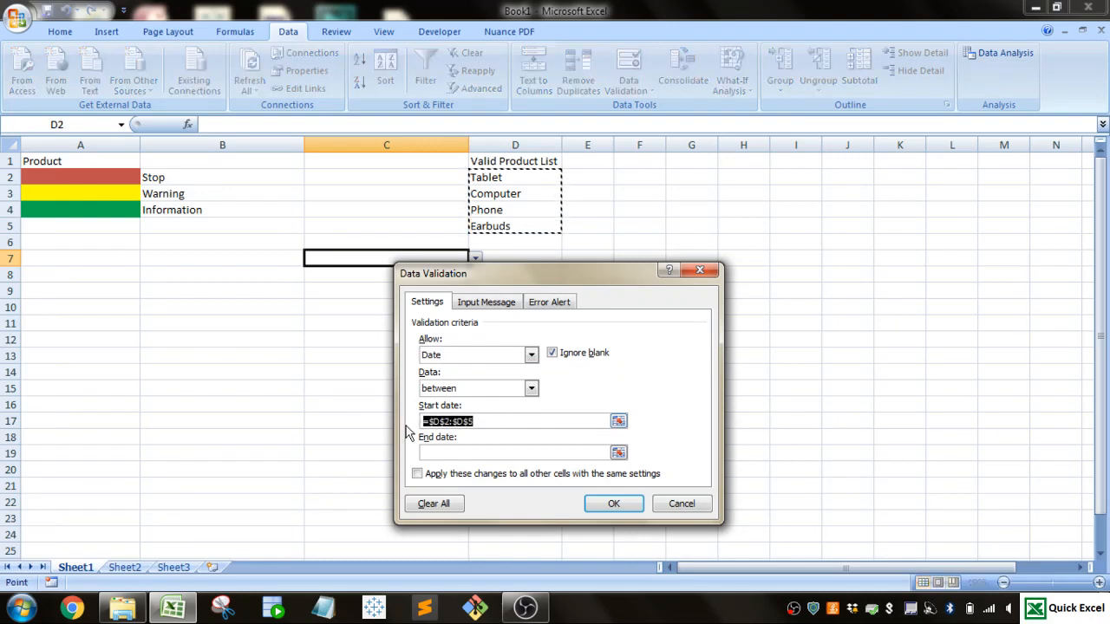
key(BackSpace)
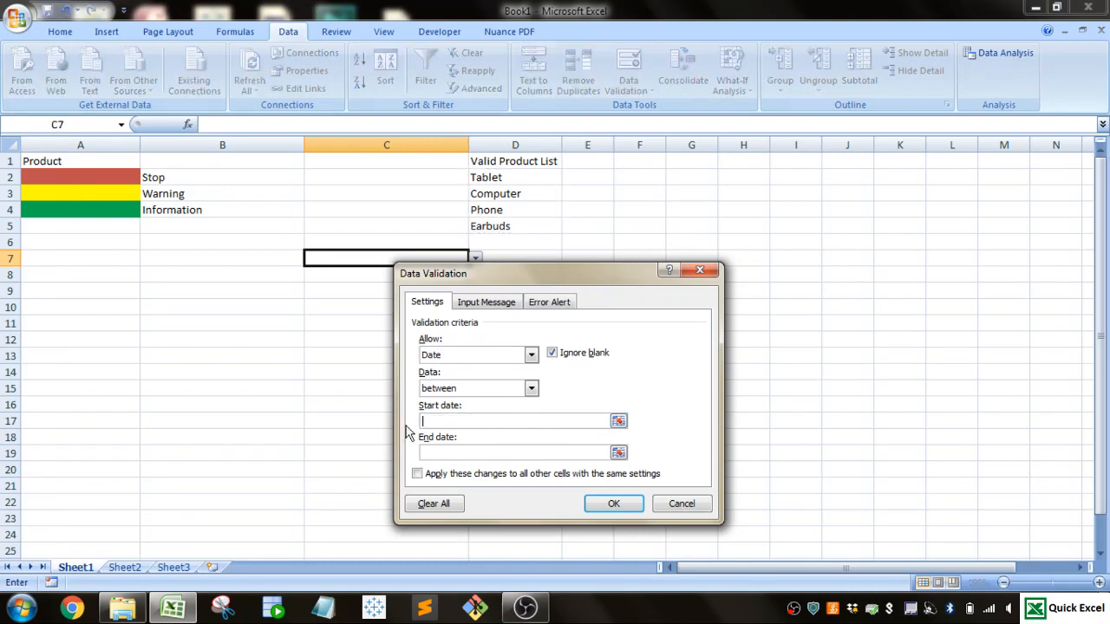
Step: Try limiting cell C7 to a text length between 1 and 255, view the input message options, and discard the changes
click(530, 355)
click(530, 356)
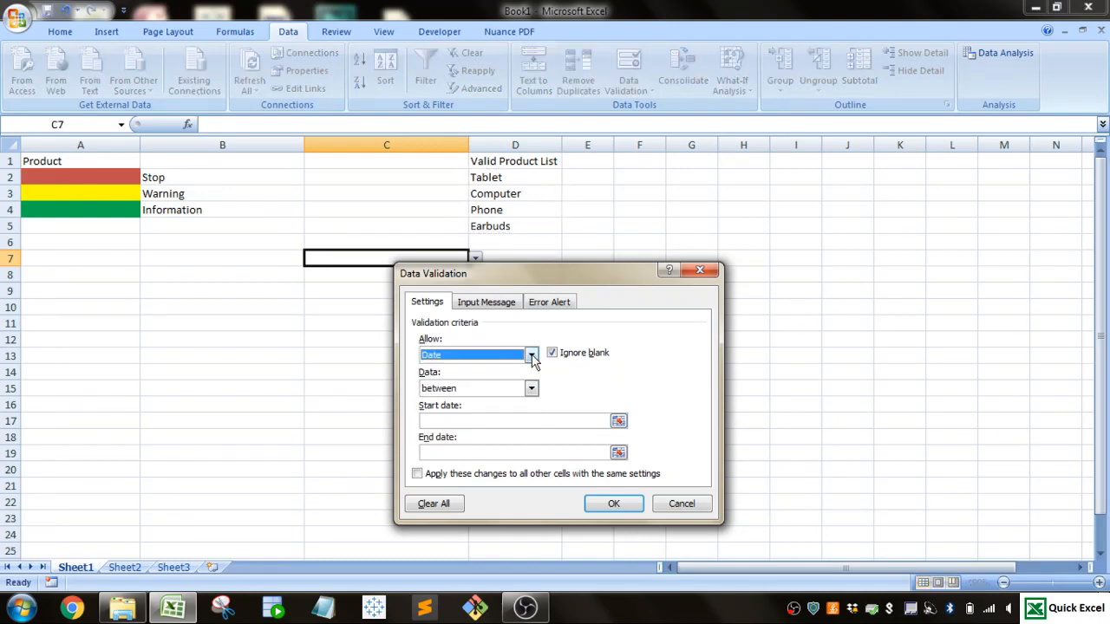
click(531, 355)
click(487, 432)
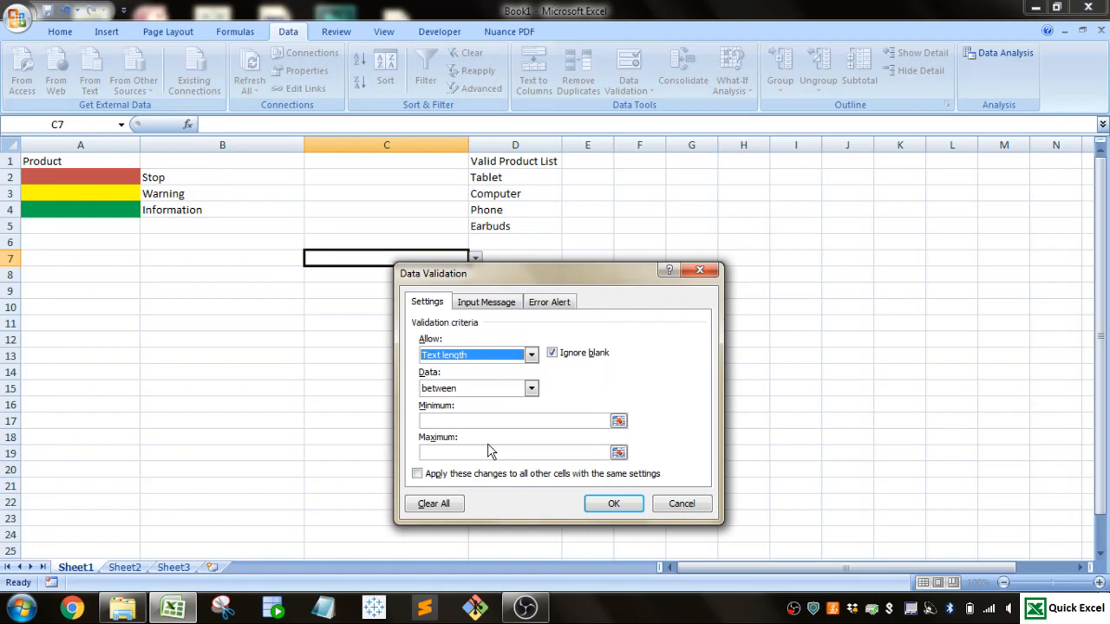
click(488, 452)
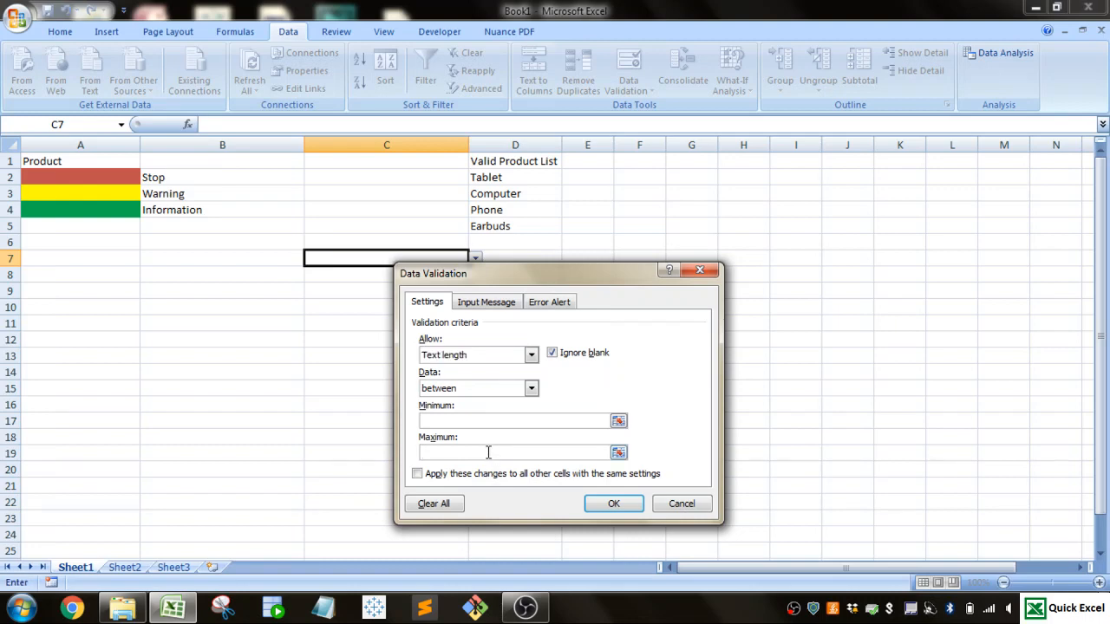
text(255)
click(470, 420)
text(1)
click(491, 307)
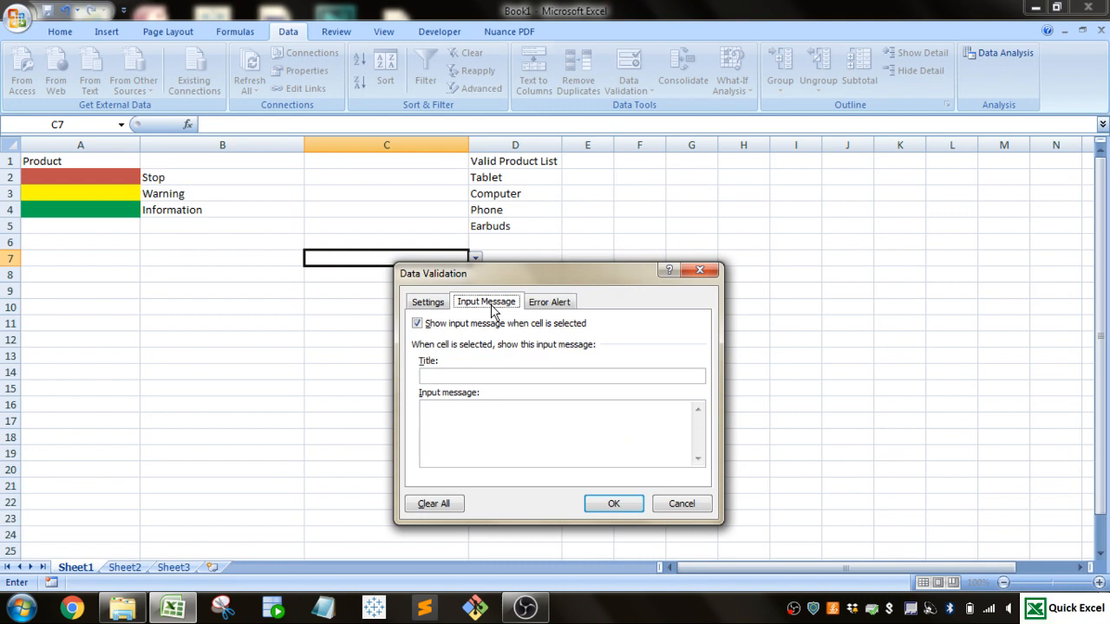
click(680, 506)
Step: Examine the input message and error alert defined in cell A2's data validation, closing it without changes
click(93, 181)
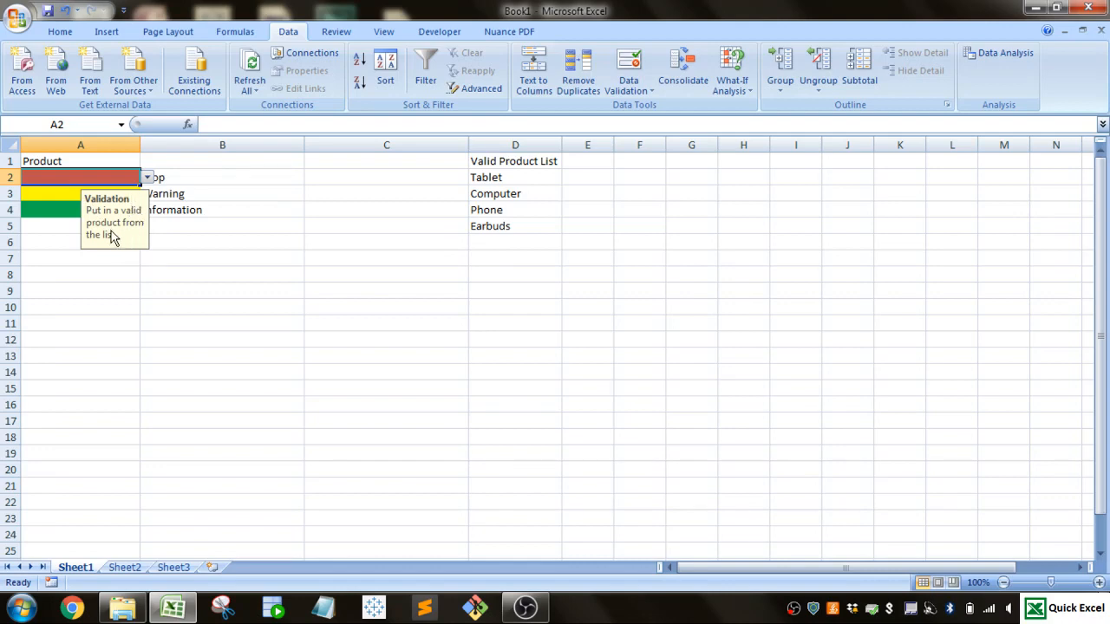
click(631, 90)
click(646, 107)
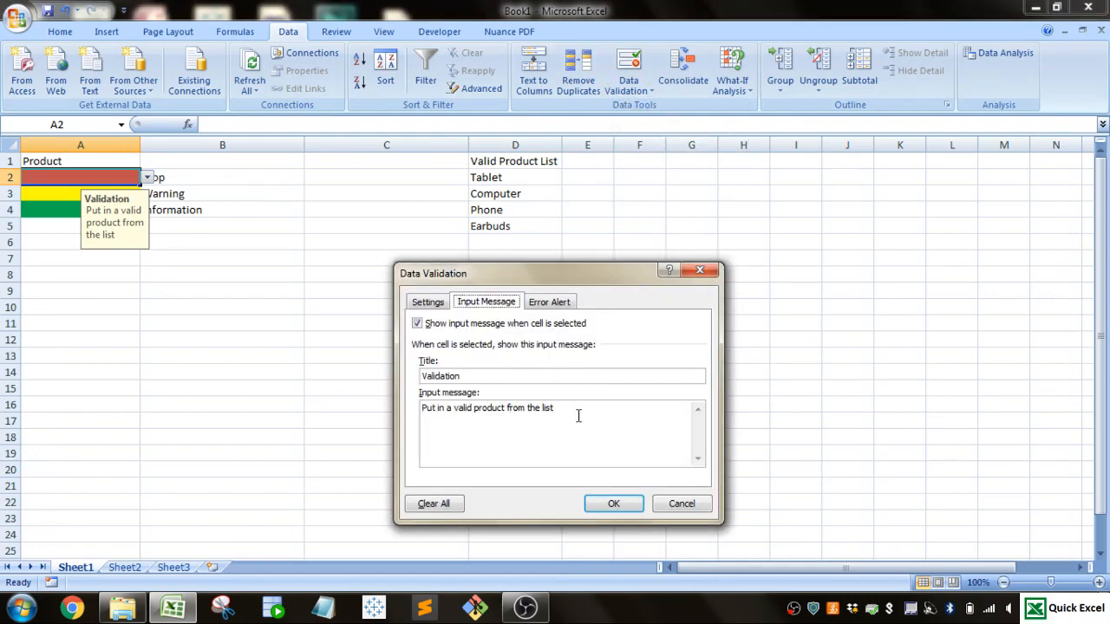
drag(577, 414, 423, 409)
click(469, 381)
double_click(469, 381)
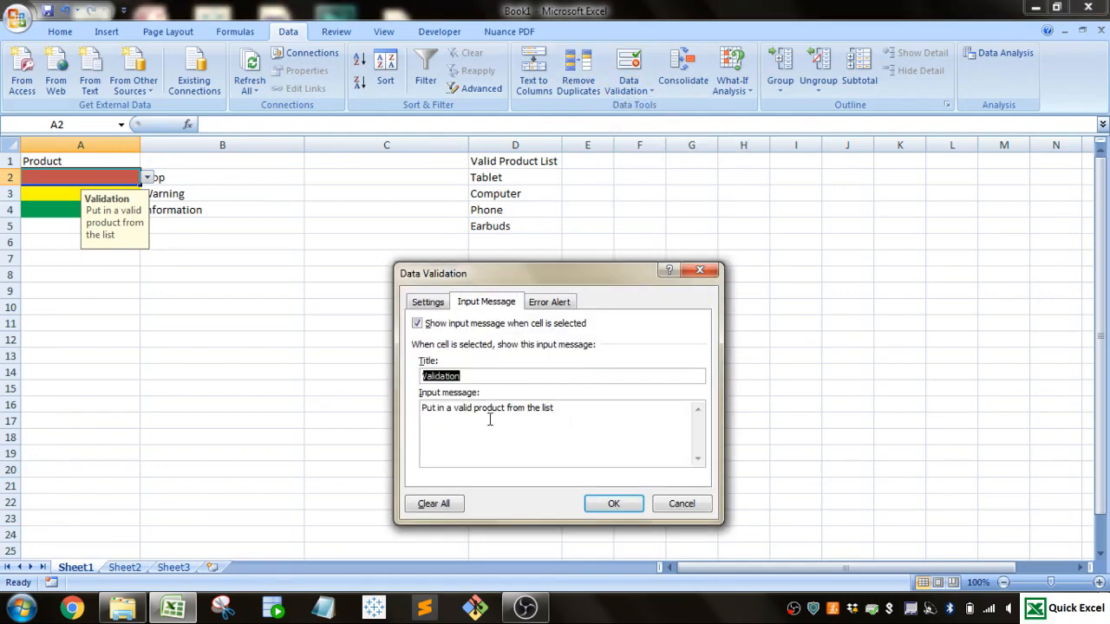
drag(605, 413, 416, 433)
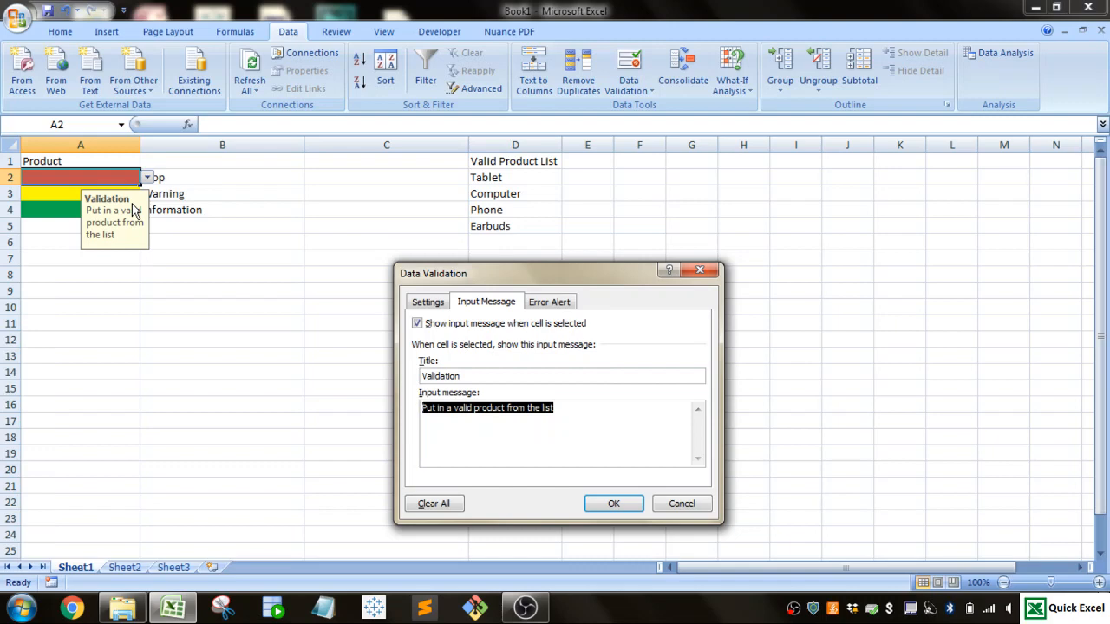
click(546, 314)
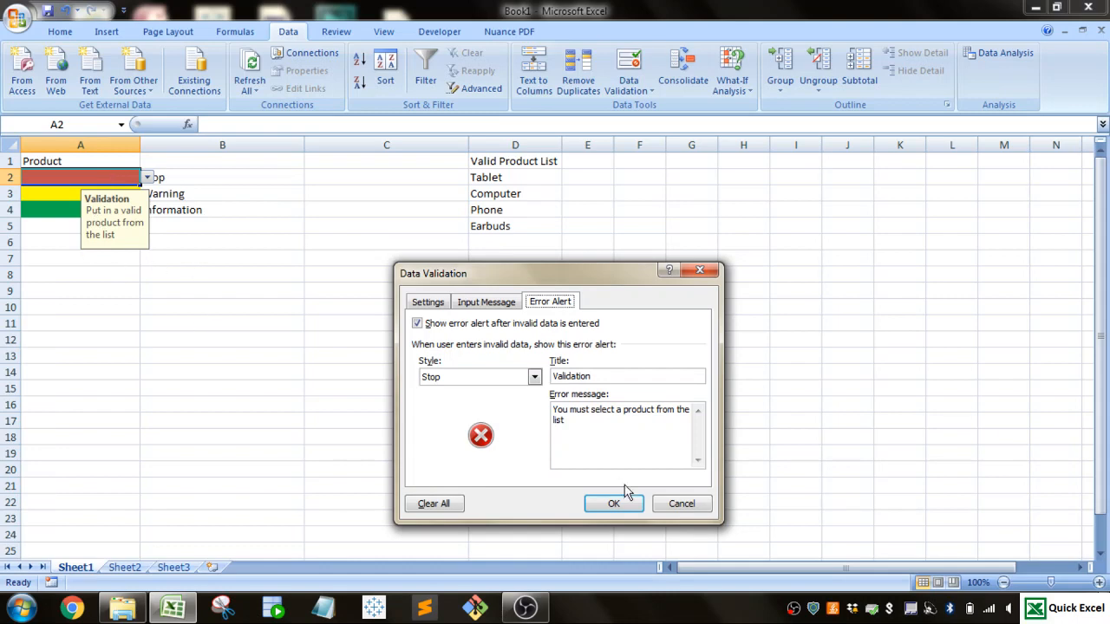
drag(629, 376, 553, 376)
drag(586, 438, 543, 411)
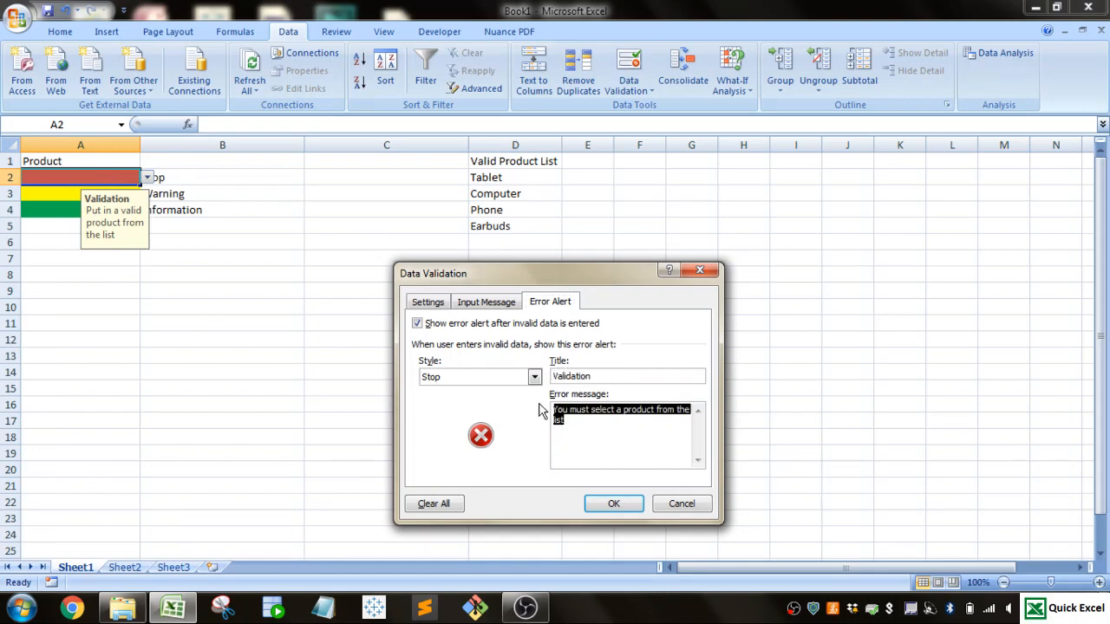
click(682, 504)
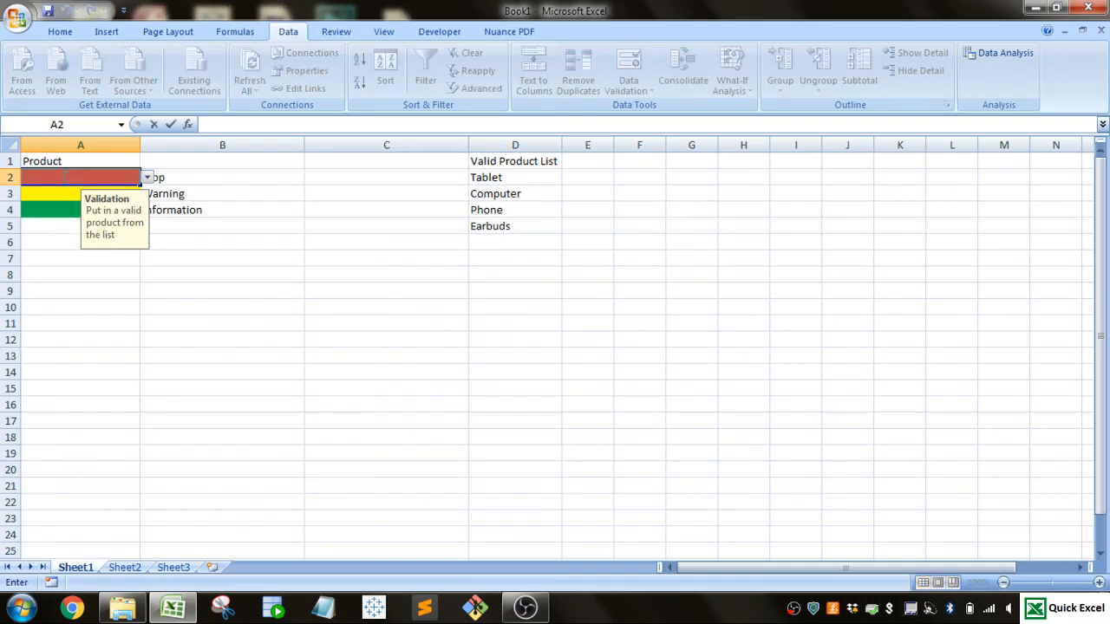
Step: Try to enter Remote in cell A2 and choose to retry the entry at the Stop alert
text(Remote)
key(Return)
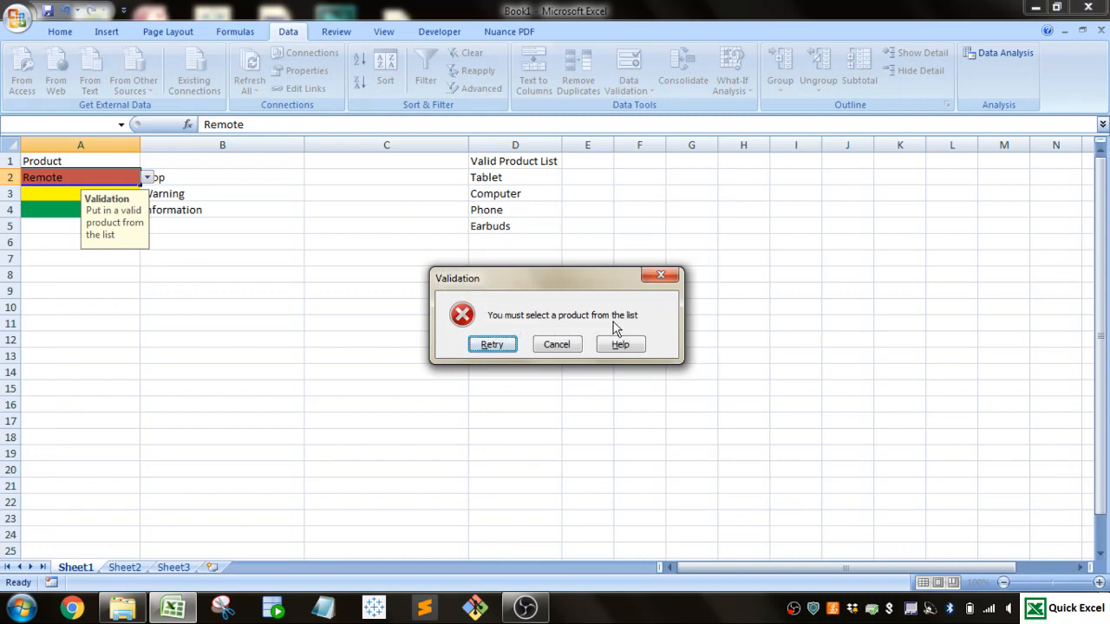
click(489, 344)
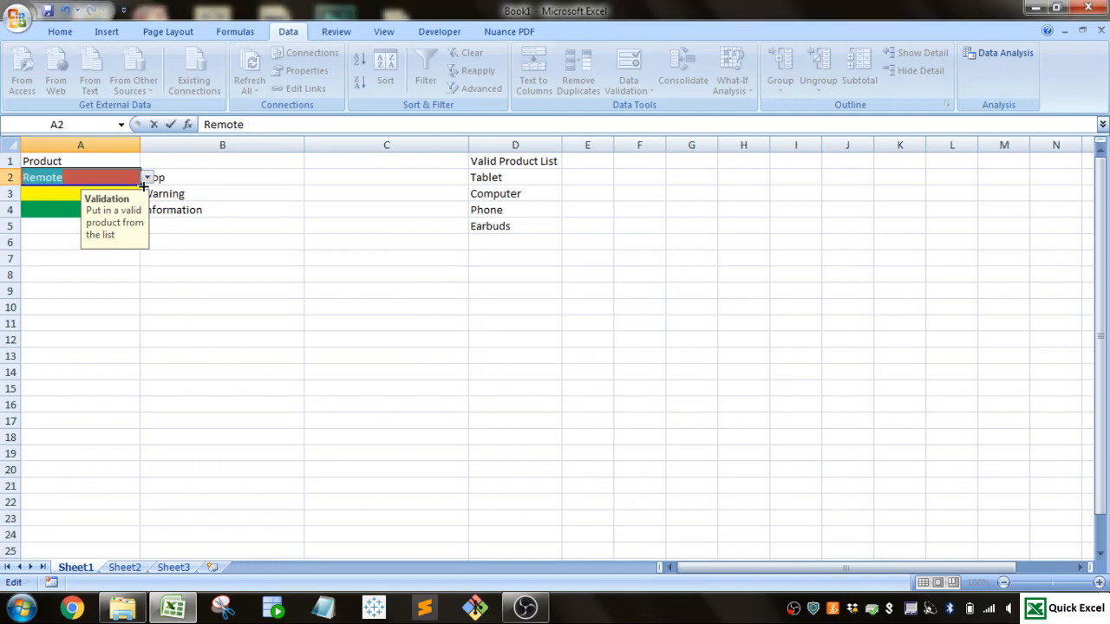
click(148, 179)
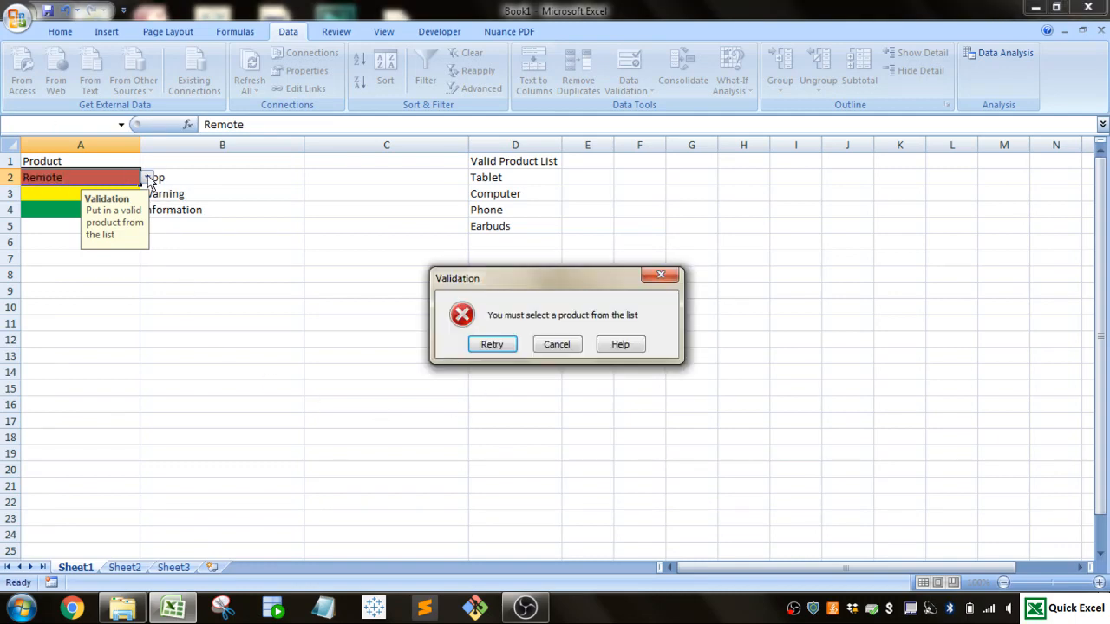
click(491, 344)
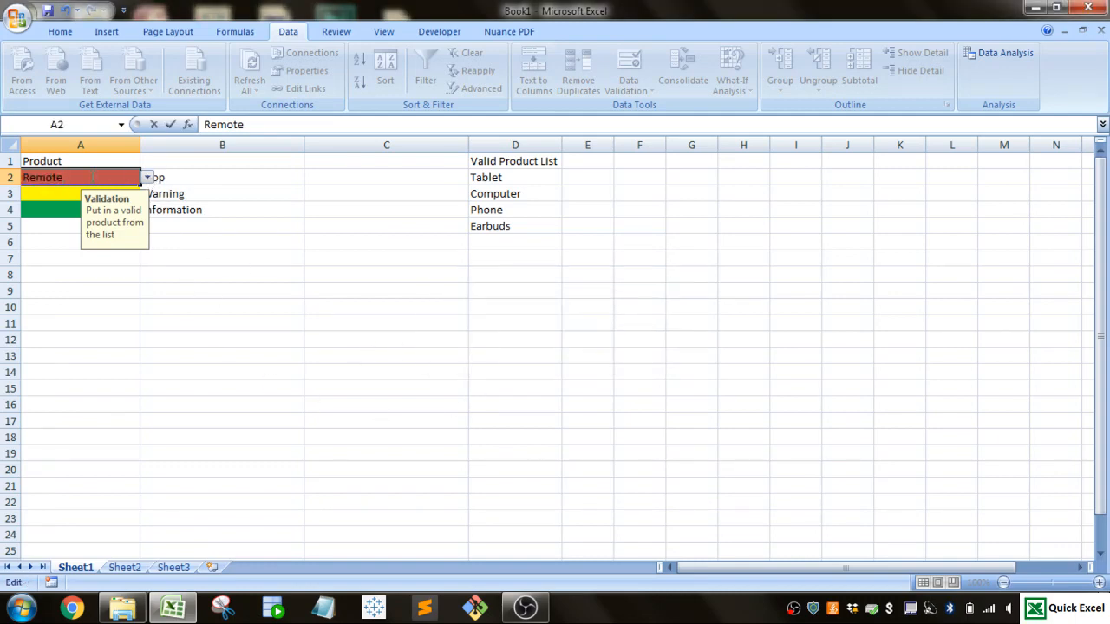
Step: Erase the rejected entry in cell A2 and pick Computer from its dropdown list
key(BackSpace)
key(BackSpace)
key(BackSpace)
key(BackSpace)
key(BackSpace)
key(BackSpace)
click(147, 178)
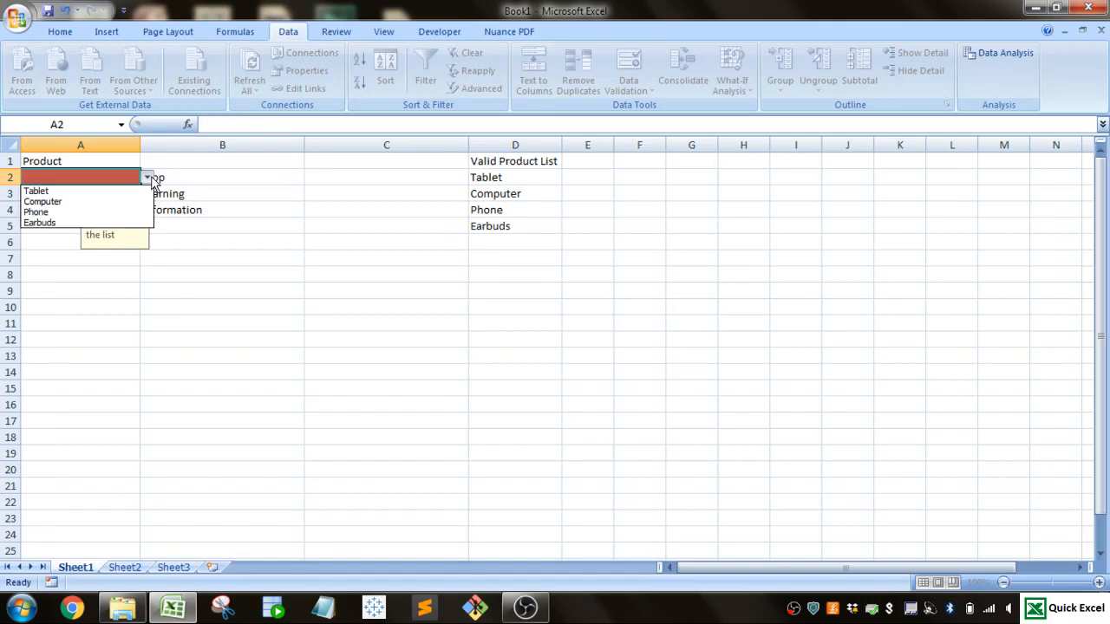
click(137, 201)
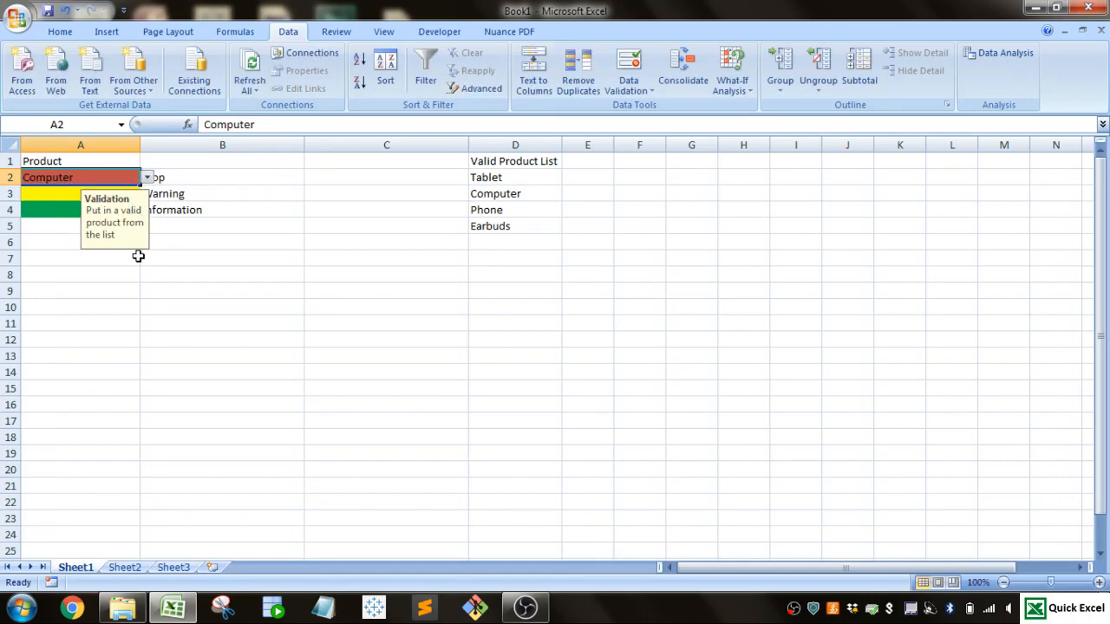
Step: Clear the product from cell A2 and select cell A3
click(65, 194)
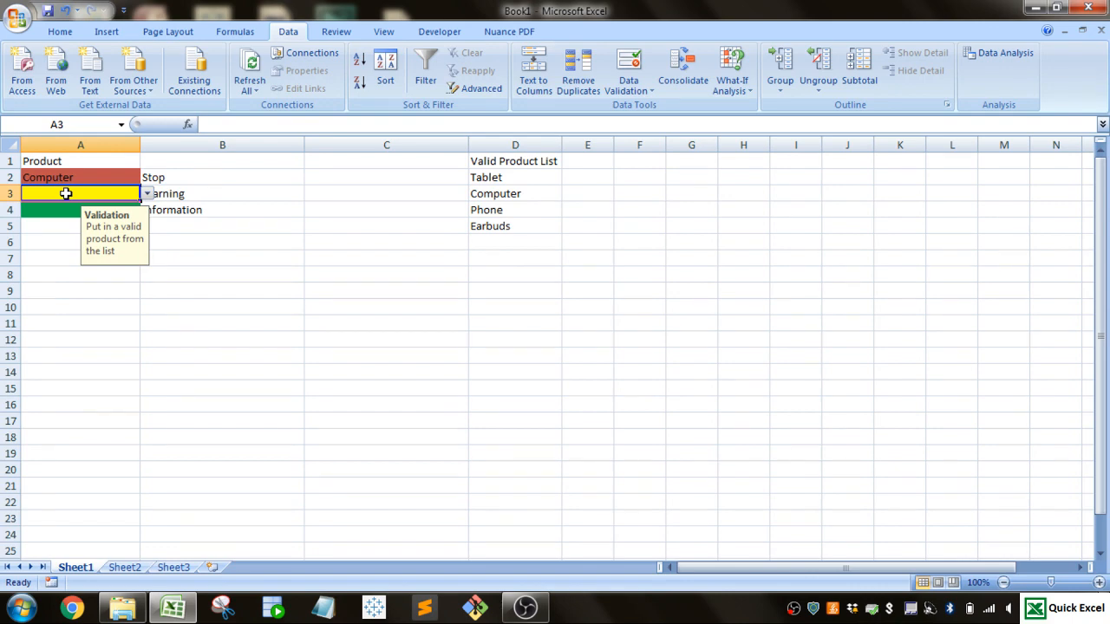
click(73, 178)
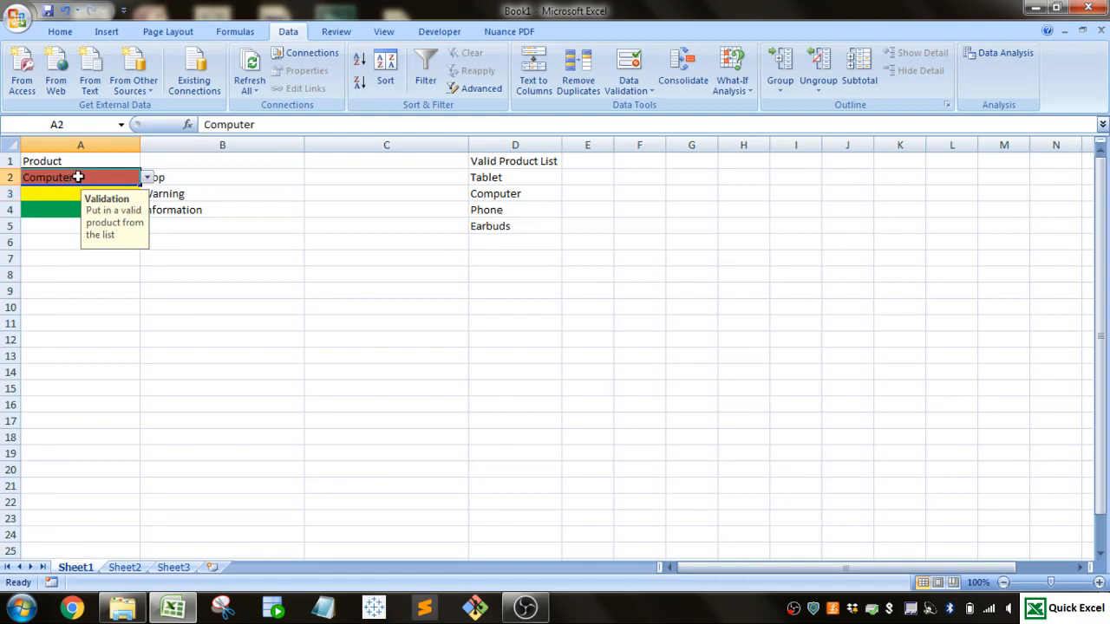
double_click(73, 178)
key(BackSpace)
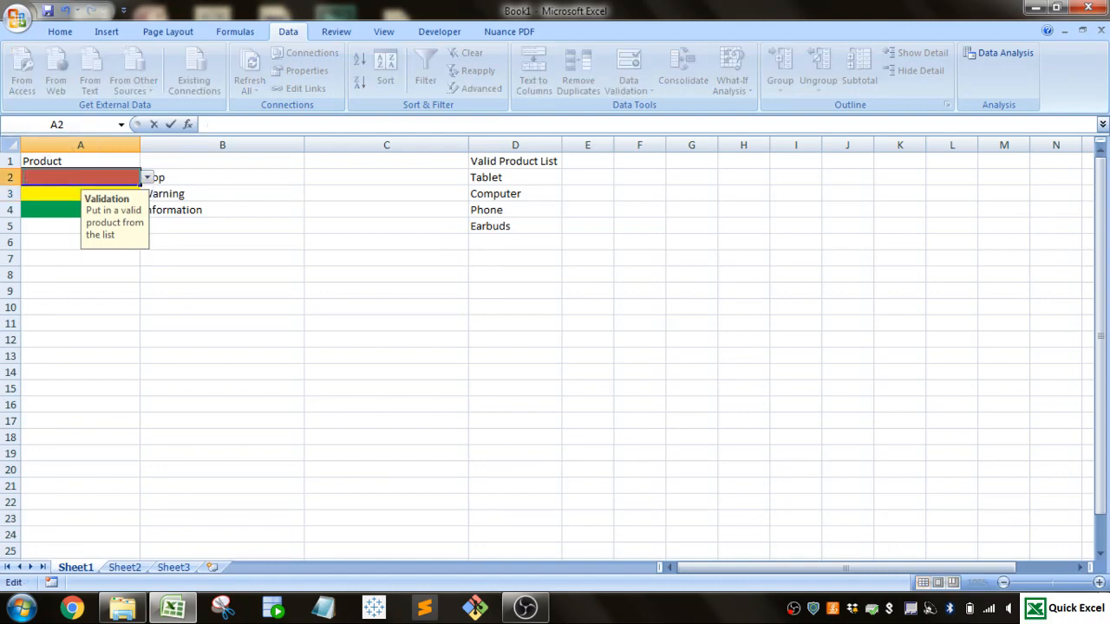
click(45, 196)
click(52, 178)
click(55, 191)
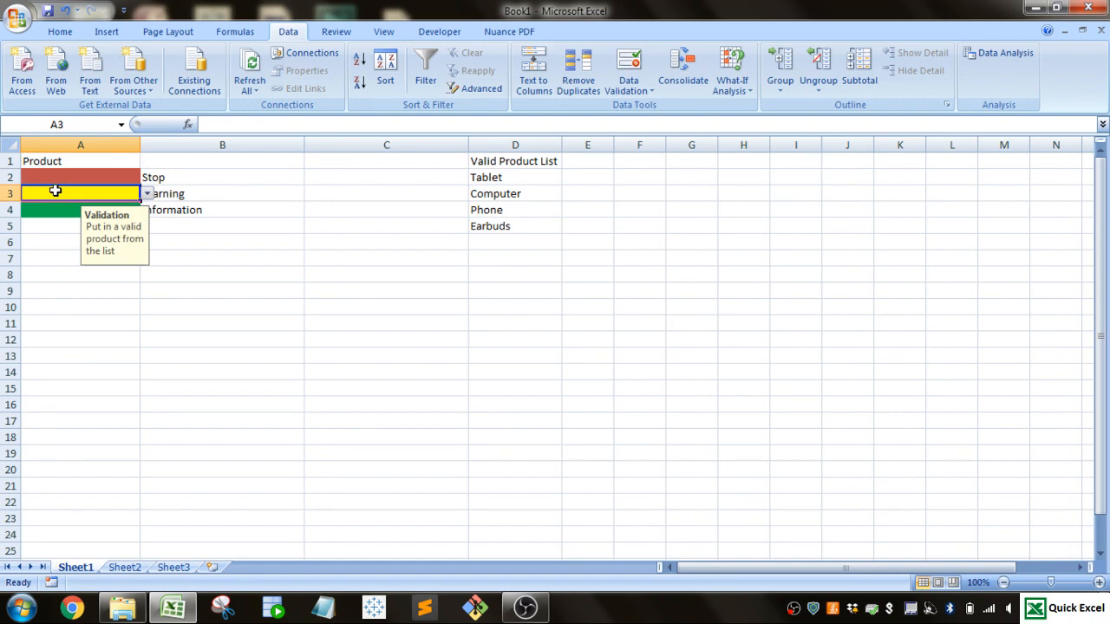
Step: Examine the error alert's style, title and message in cell A3's data validation, closing it without changes
click(632, 85)
click(636, 108)
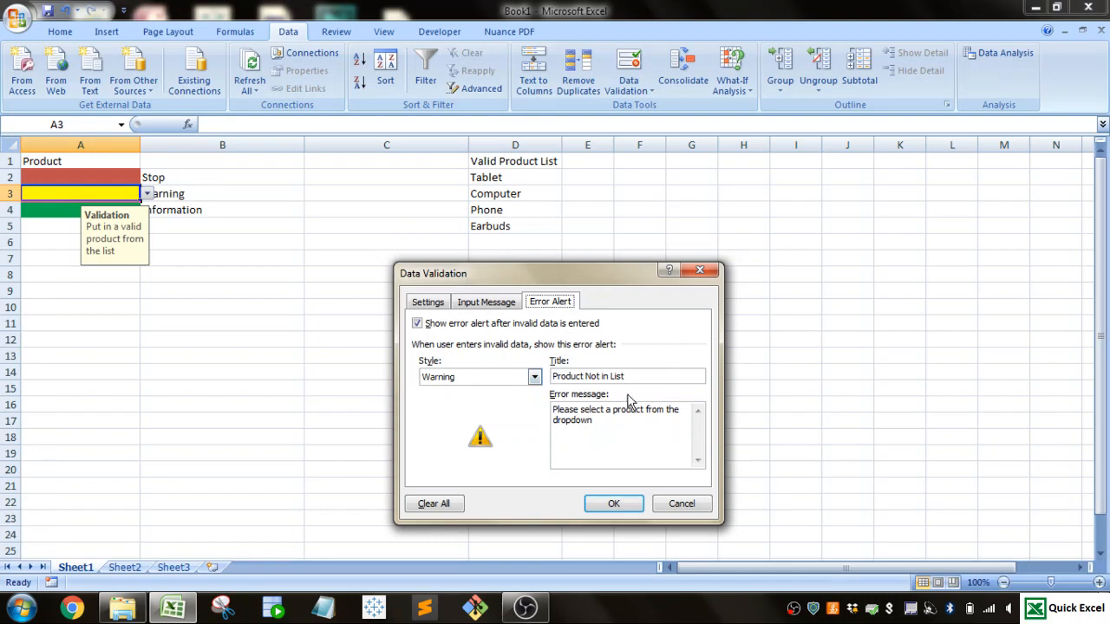
drag(631, 376, 555, 379)
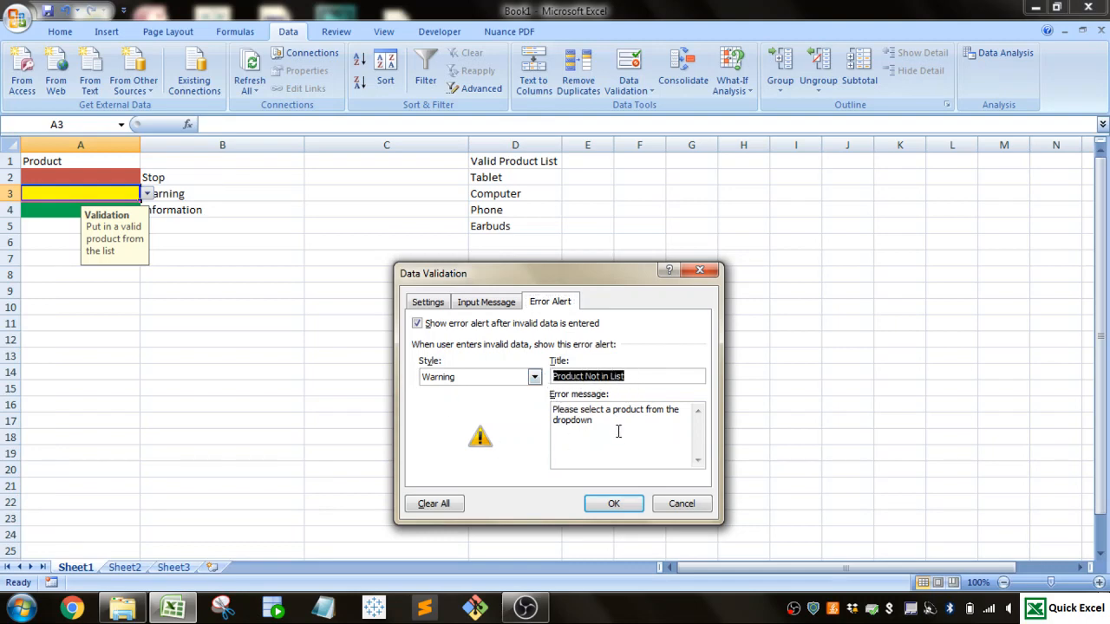
drag(617, 431, 540, 421)
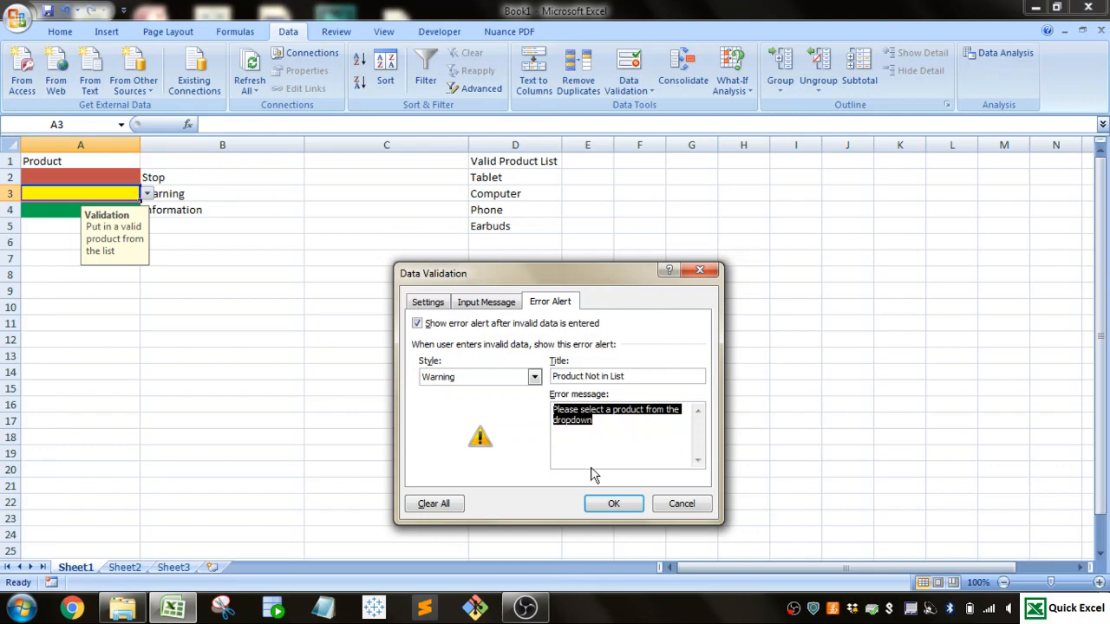
click(613, 503)
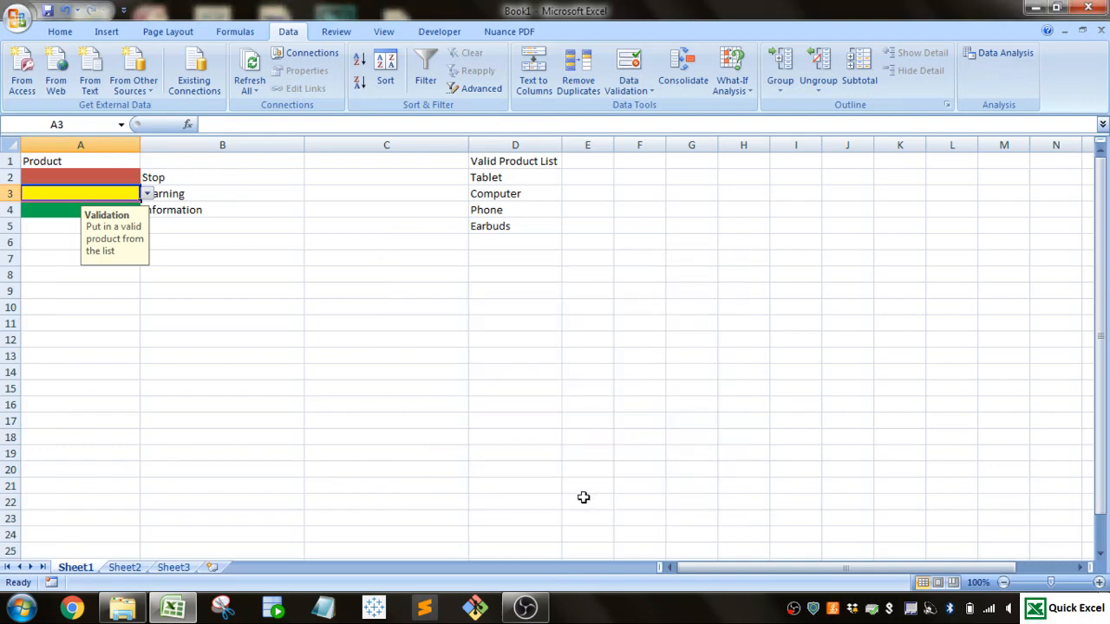
Step: Enter Product in cell A3 and choose to continue past the Warning alert
double_click(121, 192)
text(Product)
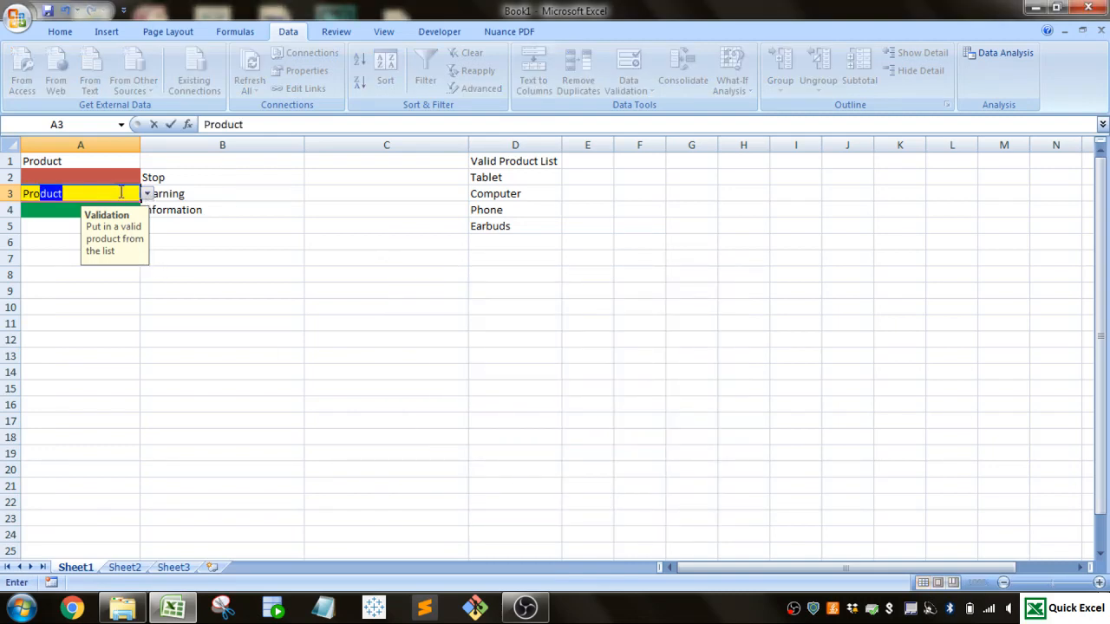
key(Return)
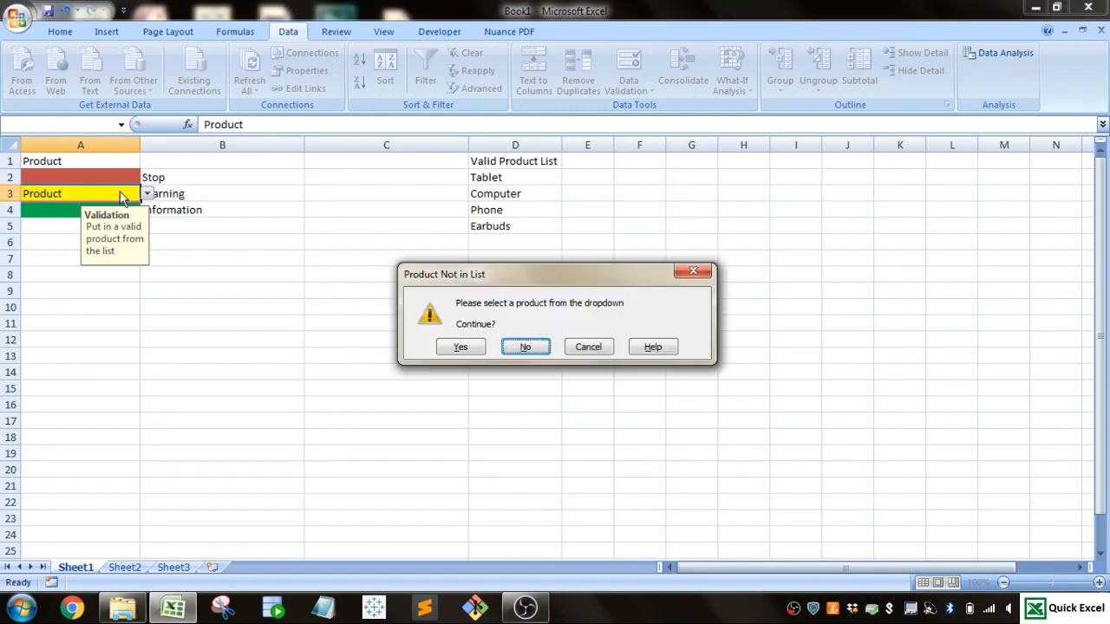
click(465, 348)
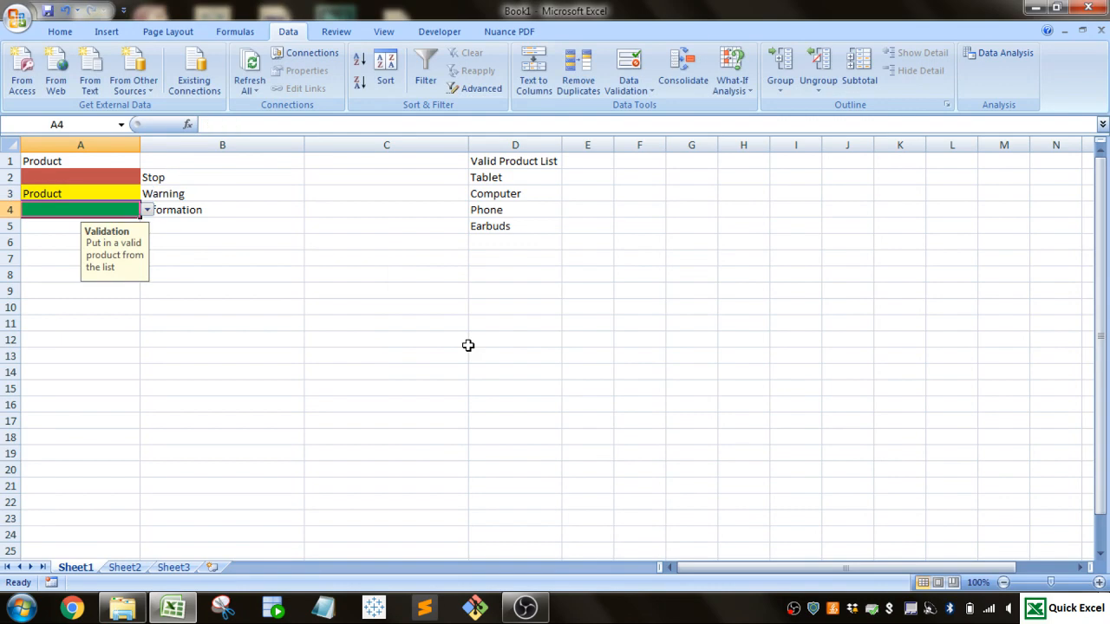
Step: View cell A4's dropdown choices, enter Product in the cell instead, and accept it at the Information alert
click(148, 210)
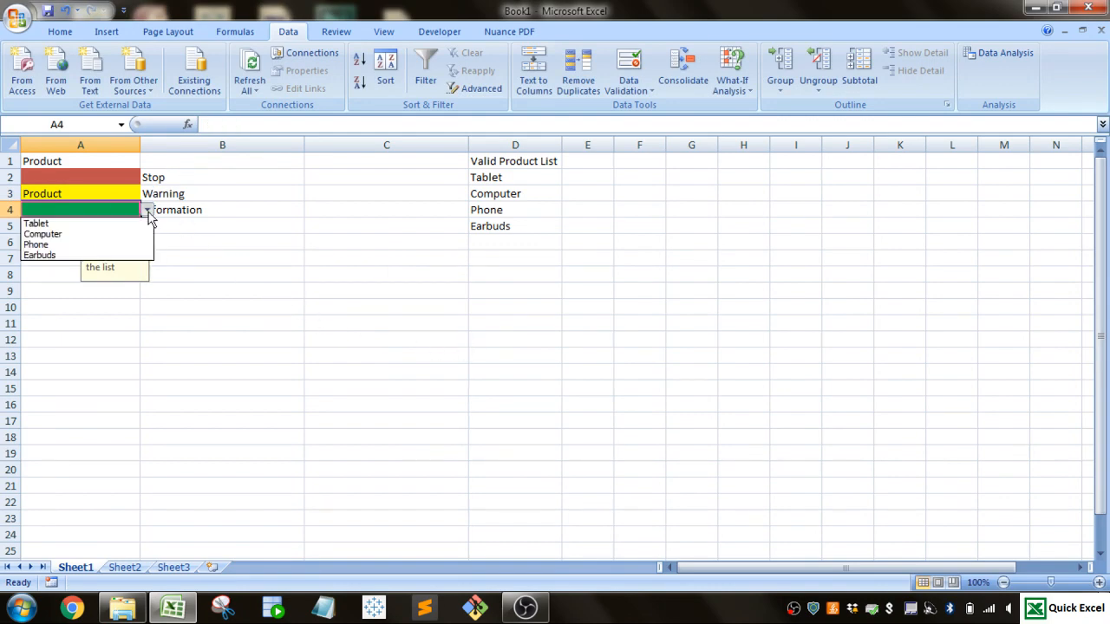
click(113, 208)
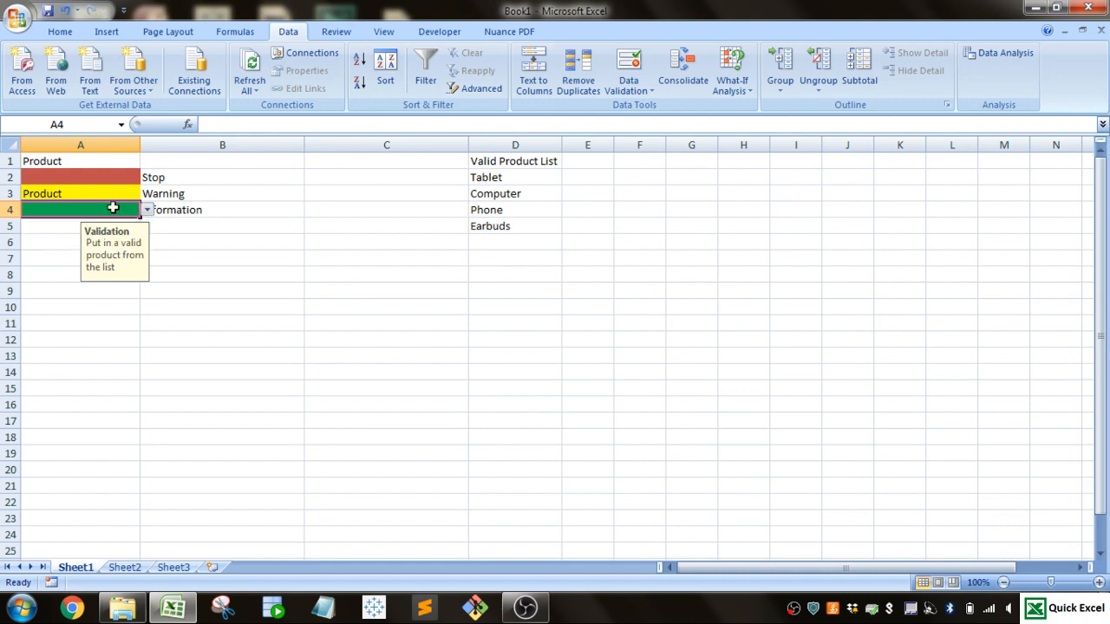
text(T)
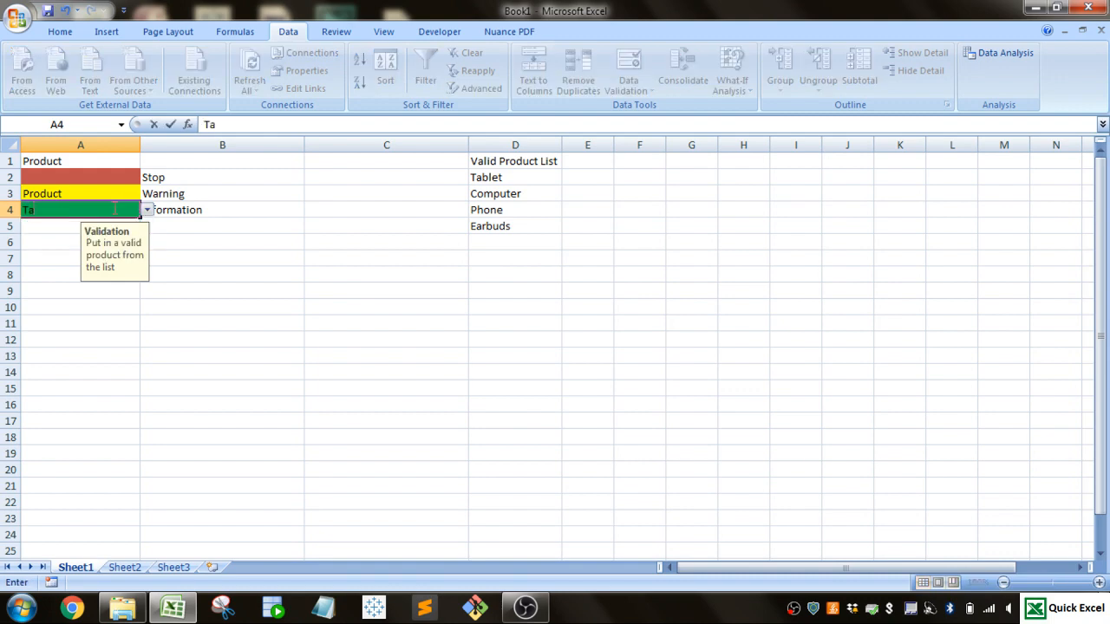
text(a)
key(BackSpace)
key(BackSpace)
text(Product)
key(Return)
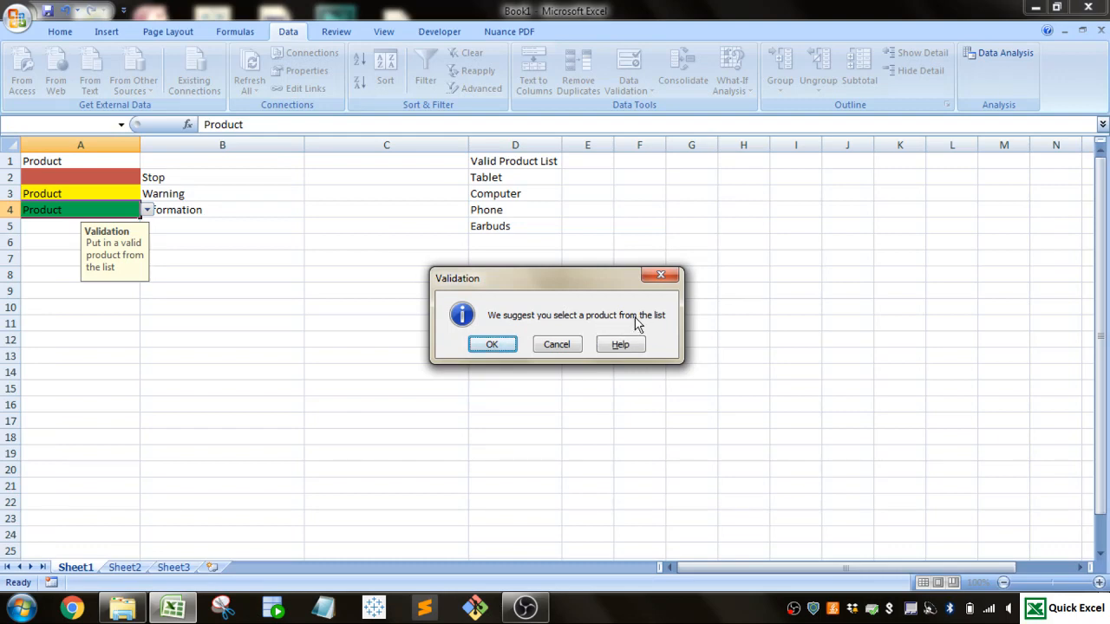
click(493, 345)
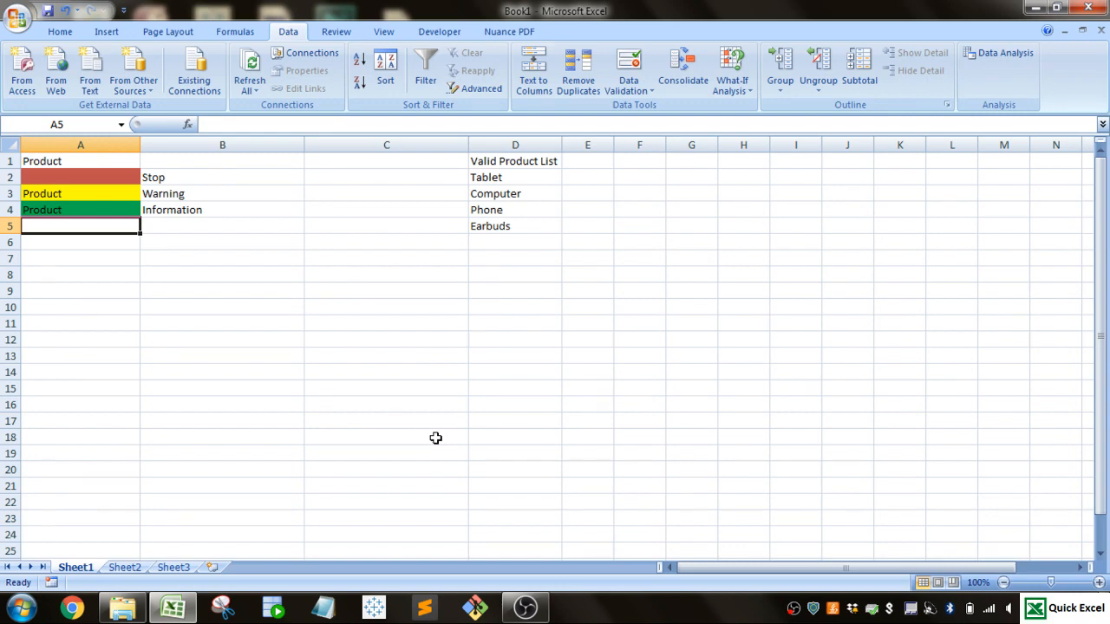
Step: Circle the invalid data on the sheet to mark the out-of-list entries in cells A3 and A4
drag(92, 198, 97, 213)
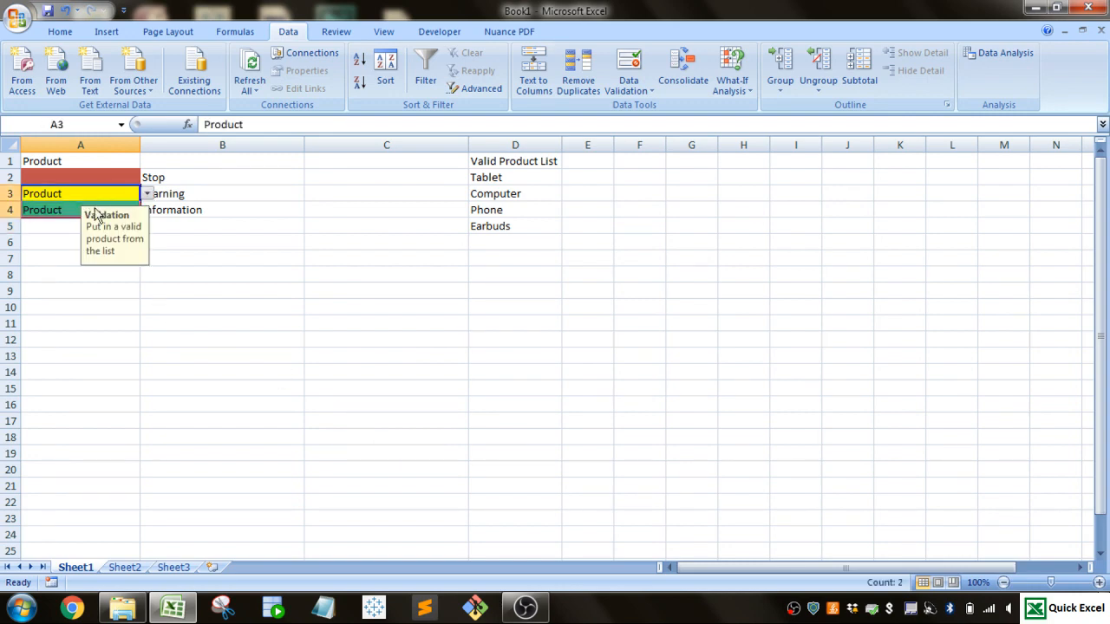
click(247, 471)
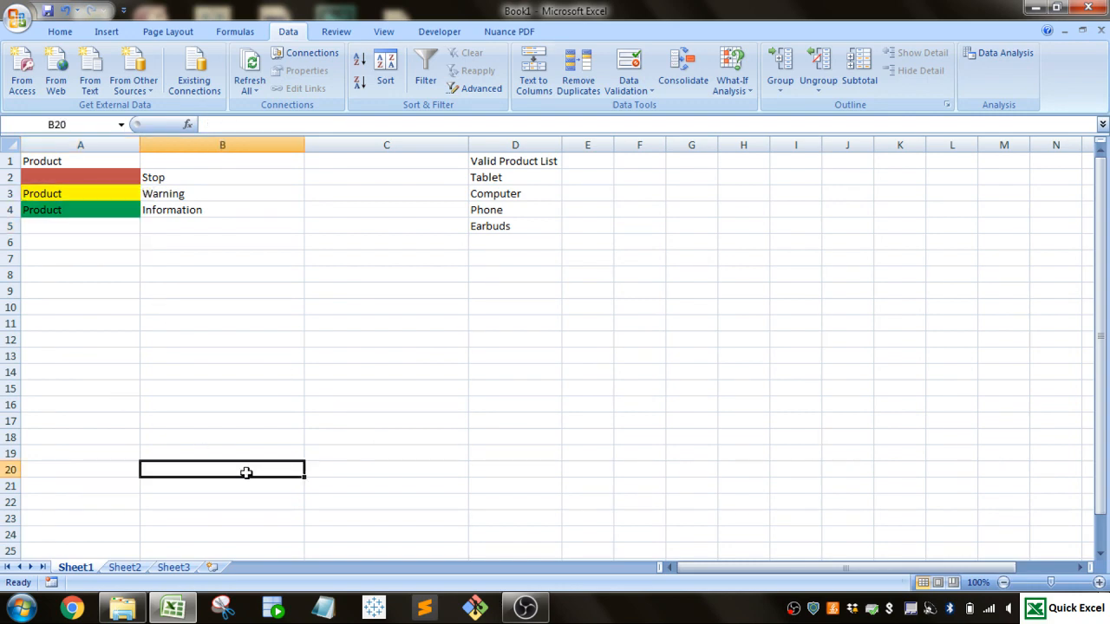
click(641, 87)
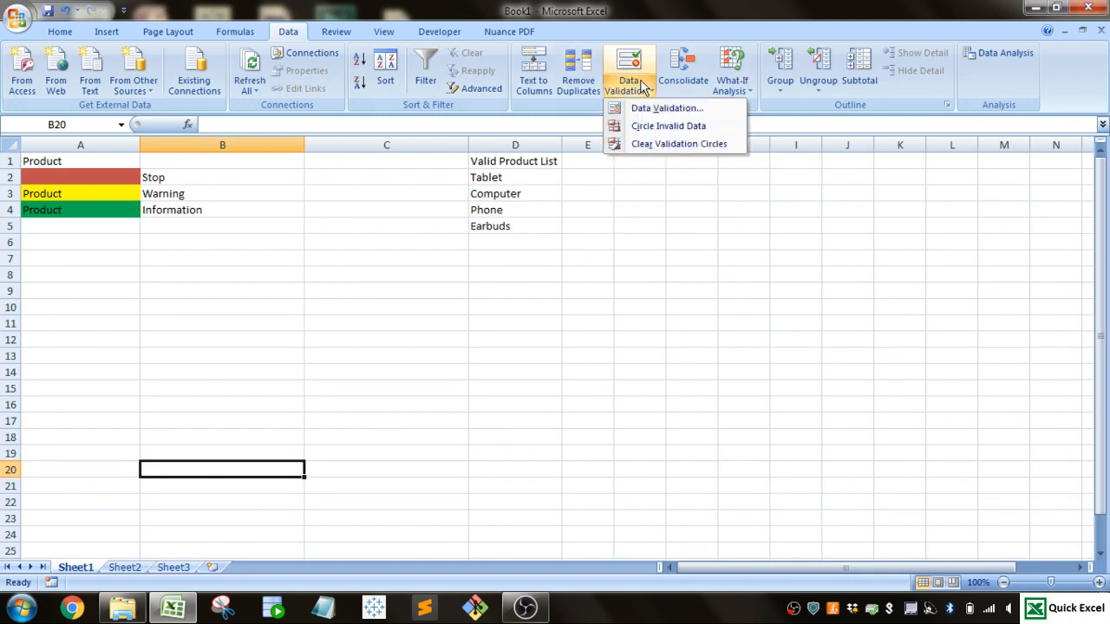
click(633, 126)
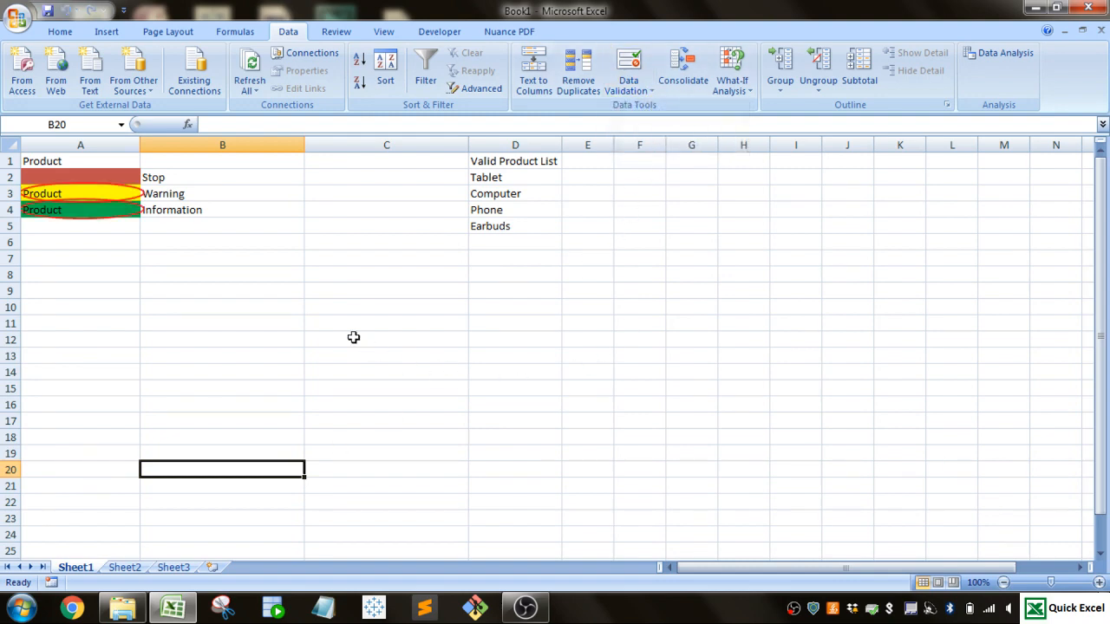
click(646, 93)
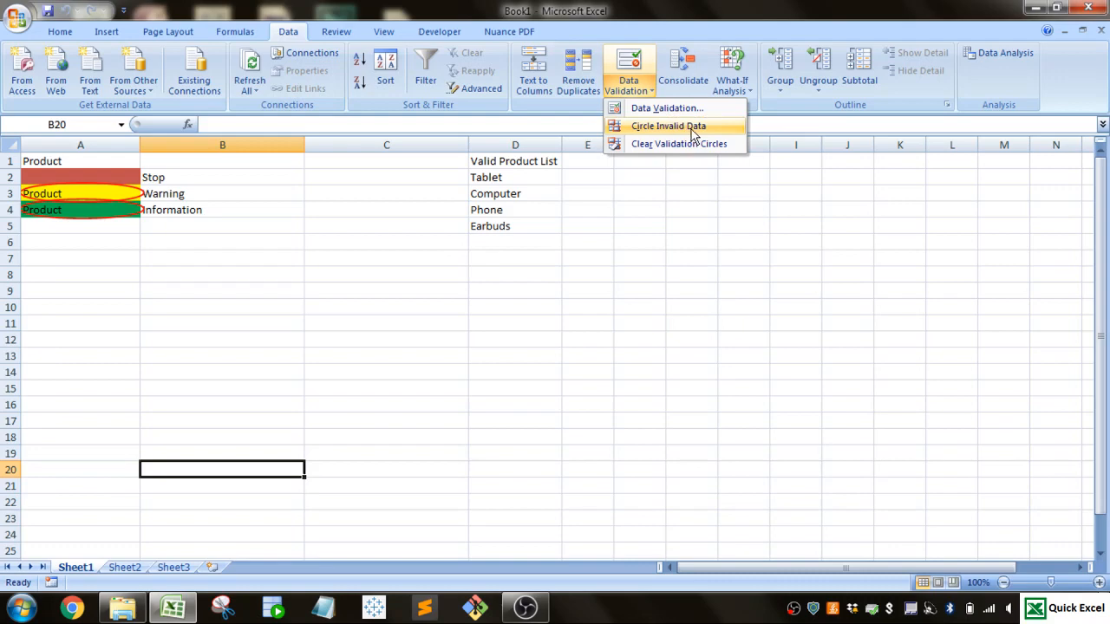
click(166, 283)
click(174, 276)
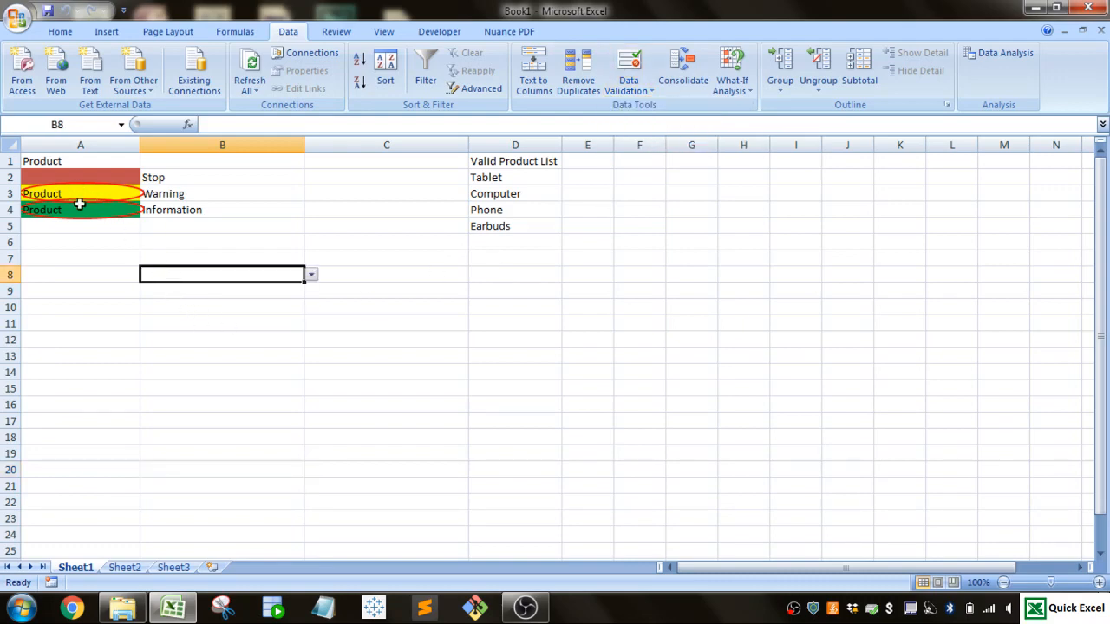
click(101, 351)
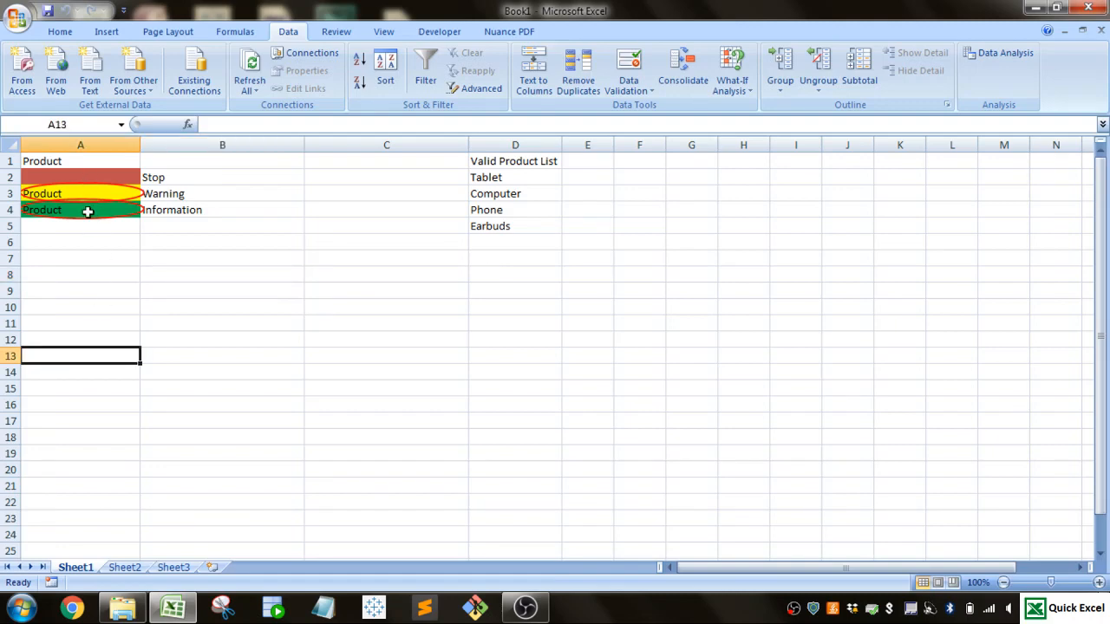
Step: Clear the validation circles from the sheet
click(629, 85)
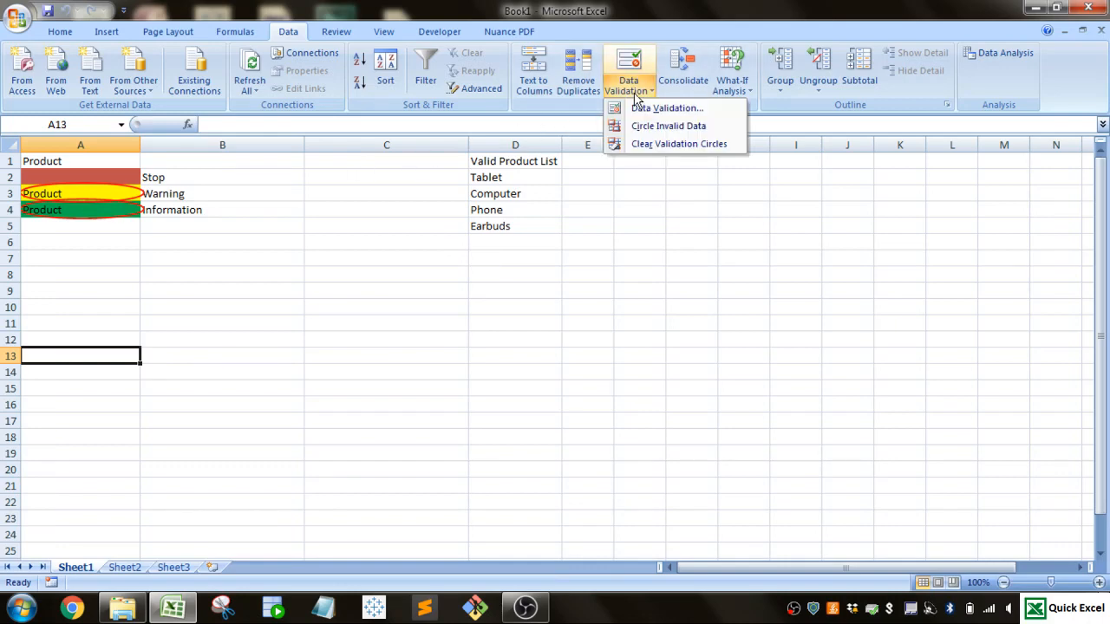
click(645, 143)
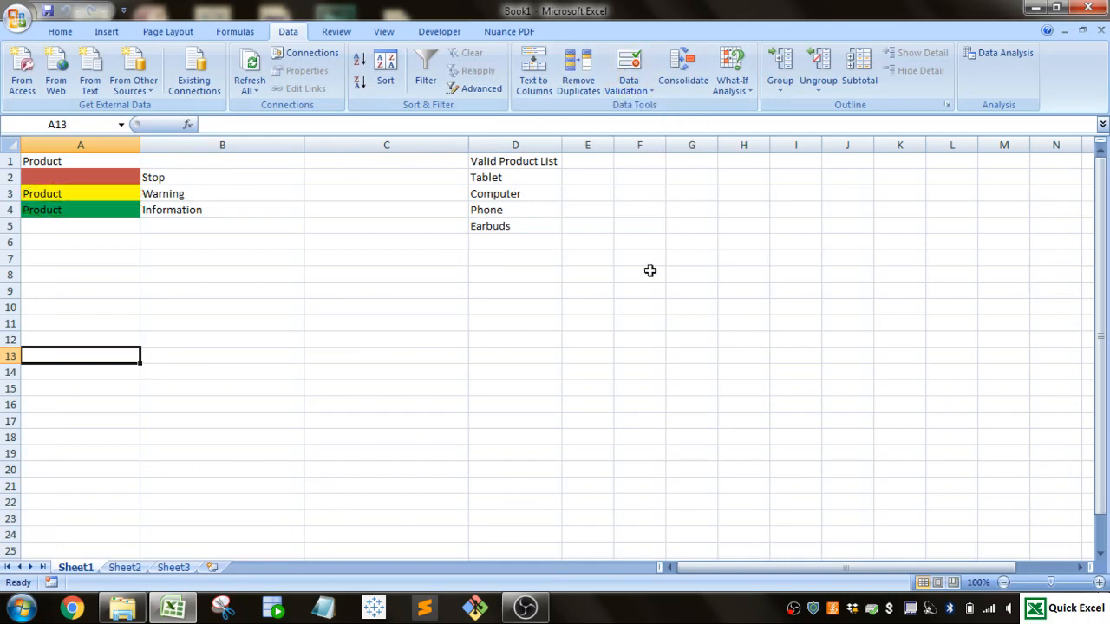
click(245, 319)
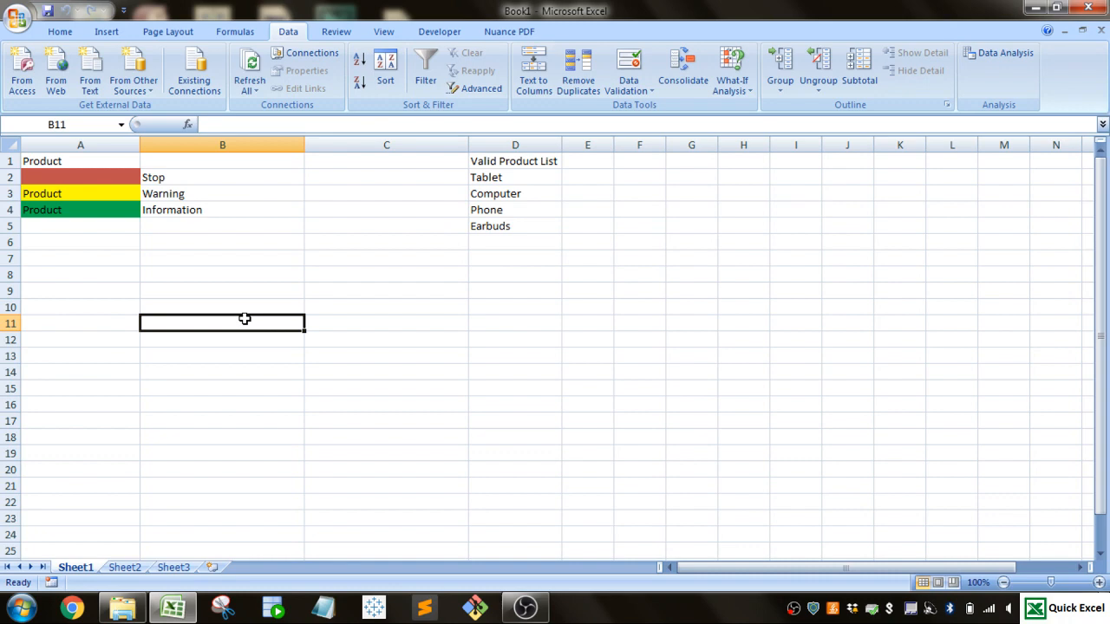